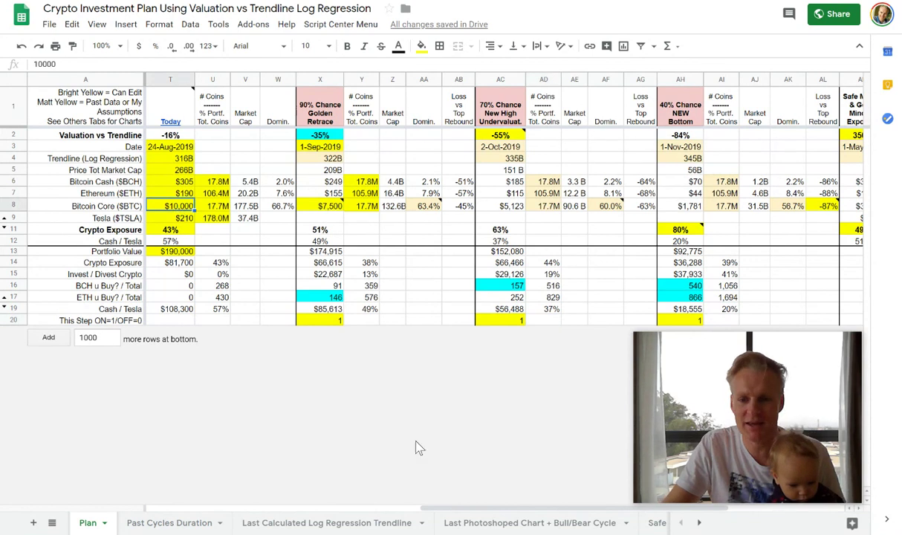
Step: Examine today's coin prices and compare the valuations vs trendline of the Golden Retrace and New High Undervaluation scenarios
drag(492, 512, 460, 522)
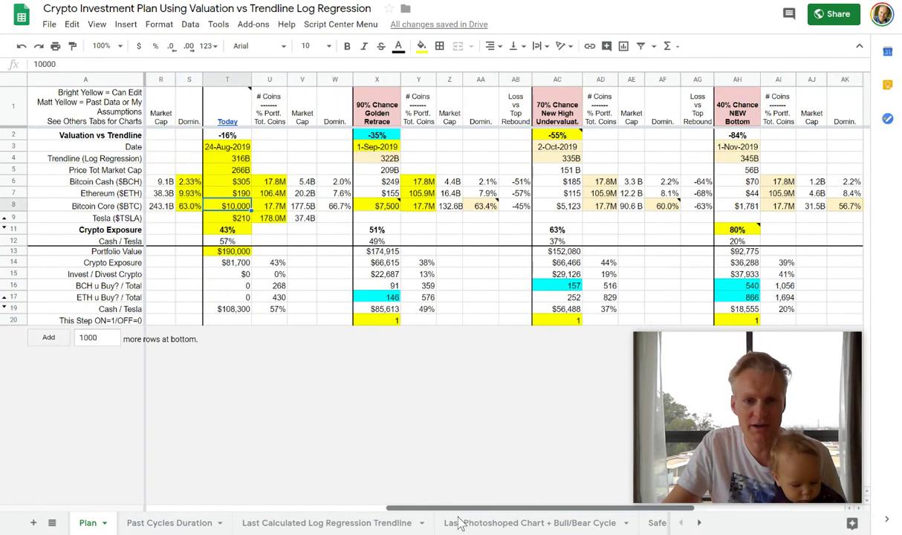
click(236, 193)
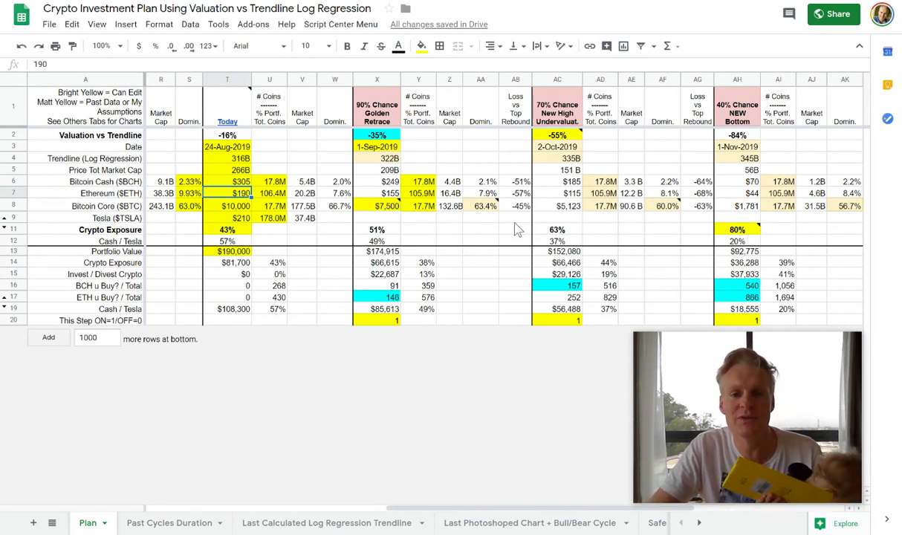
click(383, 219)
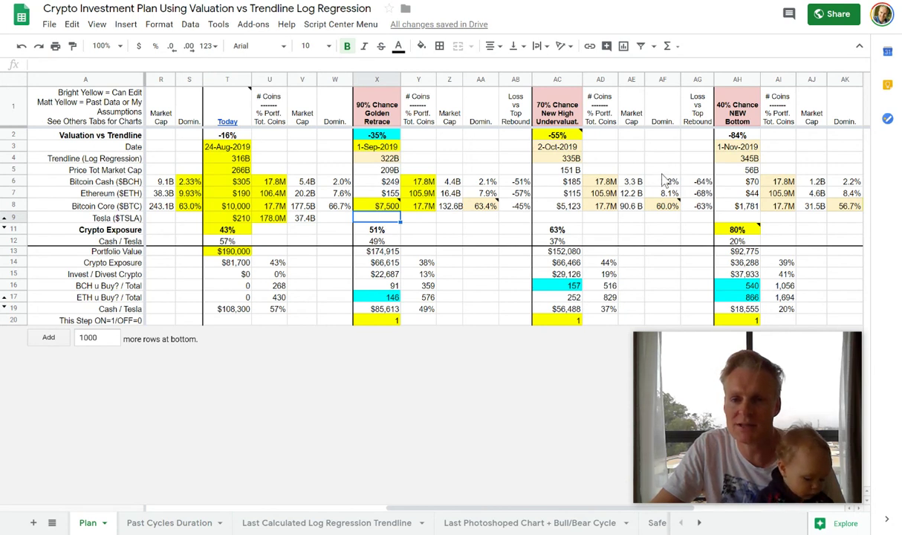
click(698, 107)
click(558, 111)
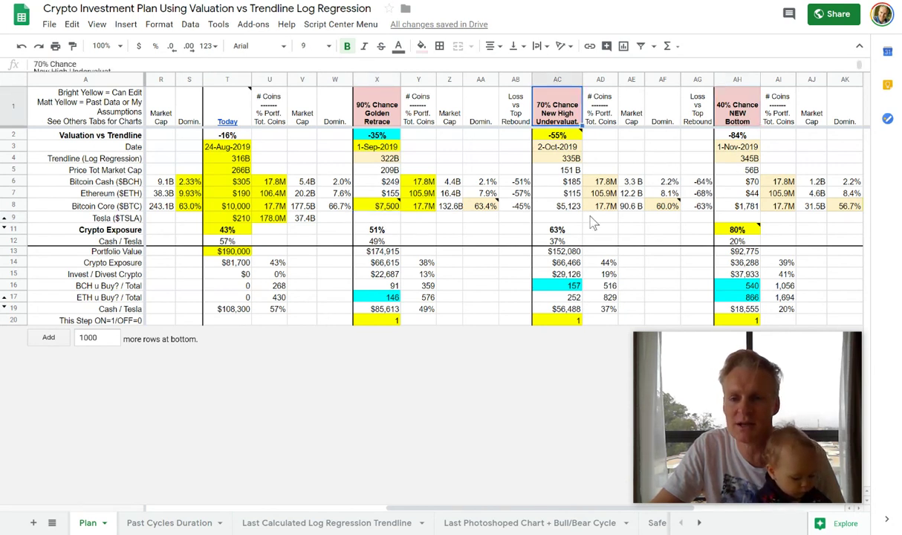
click(370, 110)
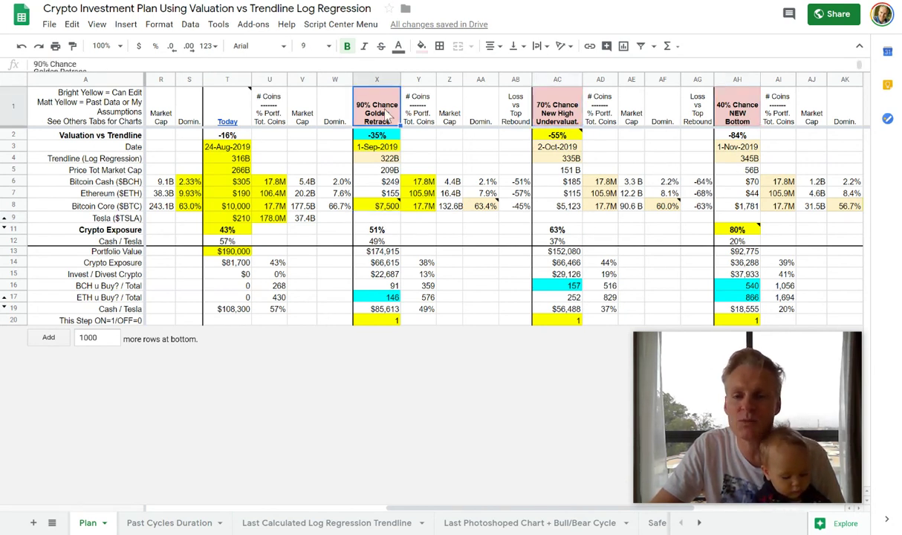
click(539, 138)
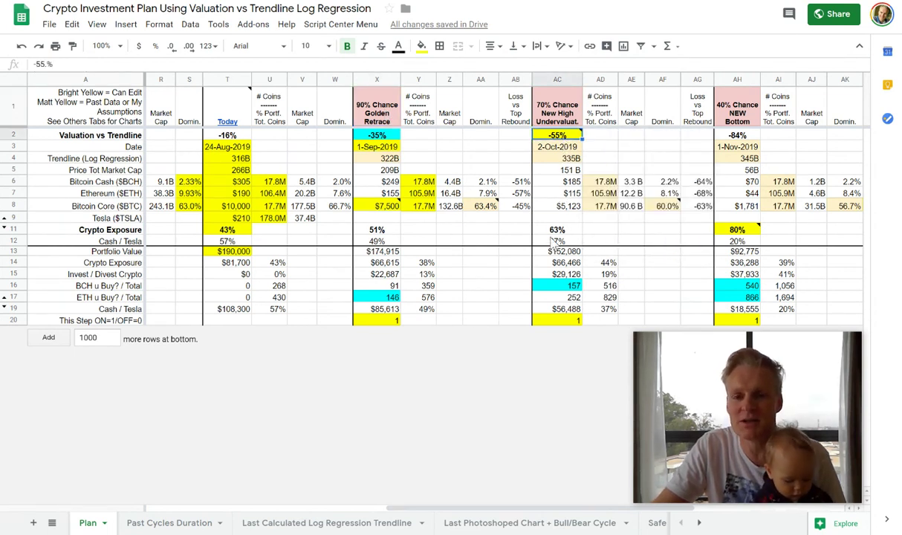
click(358, 138)
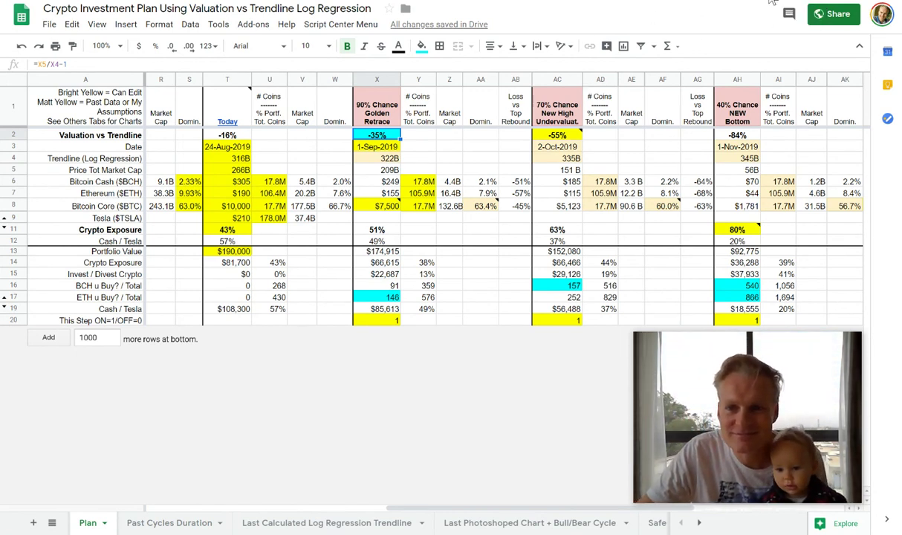
click(734, 2)
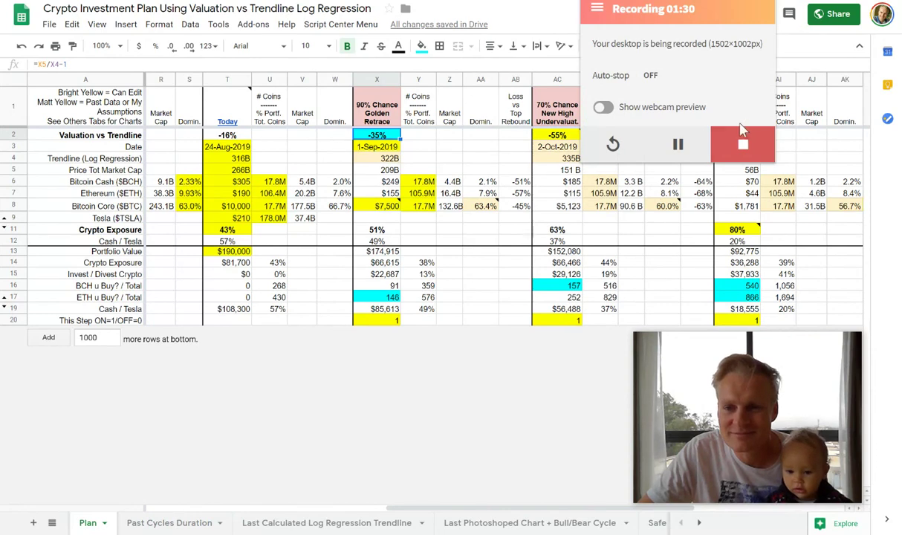
click(650, 242)
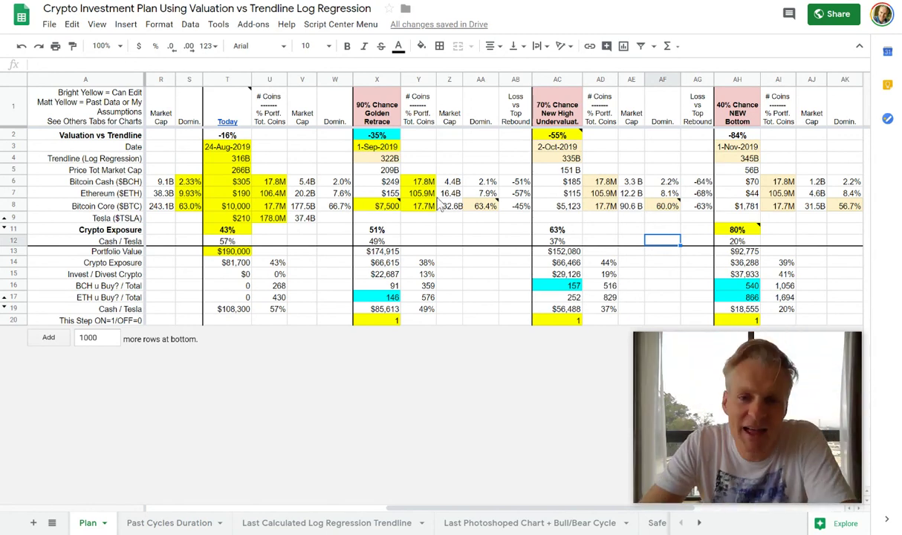
click(386, 125)
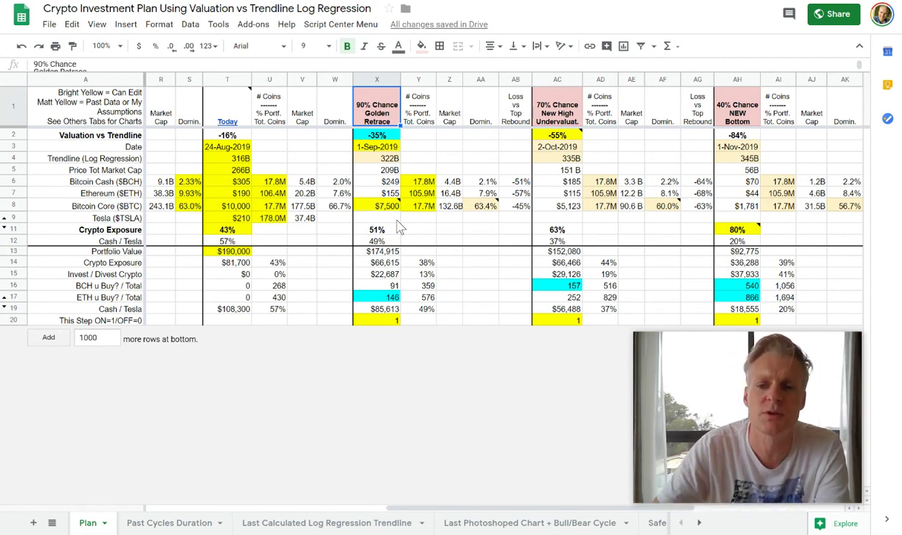
click(769, 3)
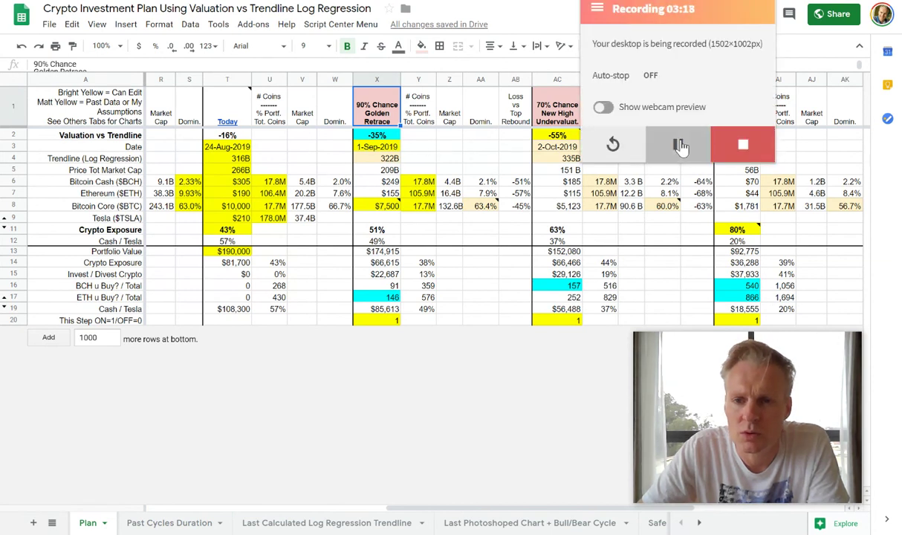
click(510, 265)
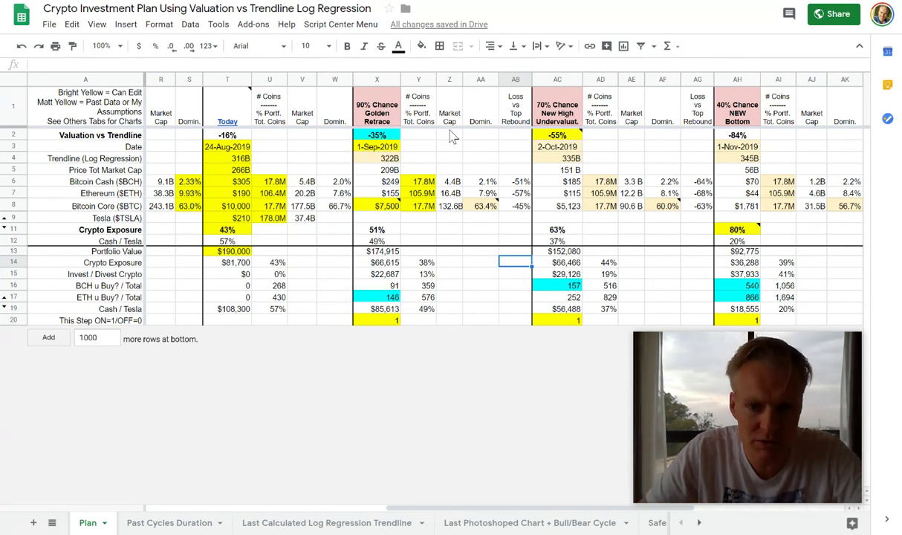
Step: Examine the 90% Chance Golden Retrace scenario, reading the Bitcoin Core price note and checking the trendline and valuation formulas
click(392, 123)
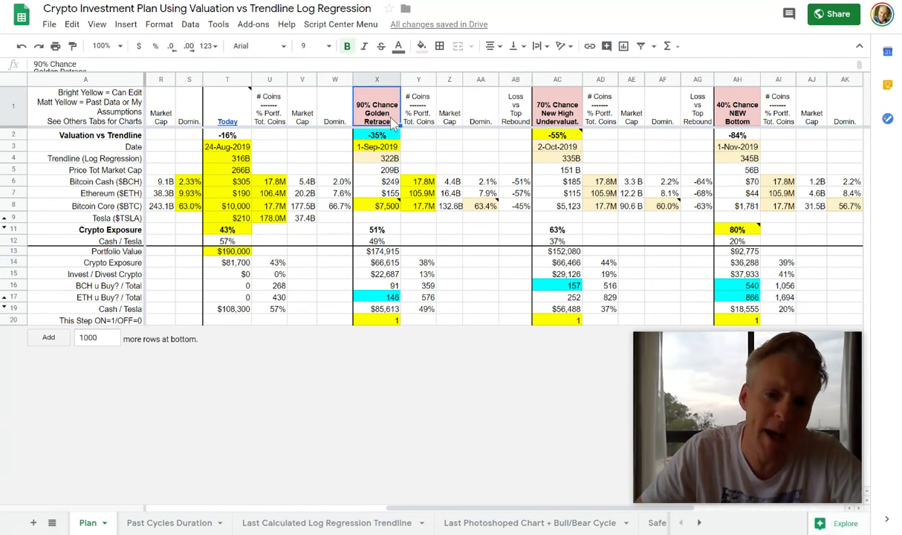
click(363, 206)
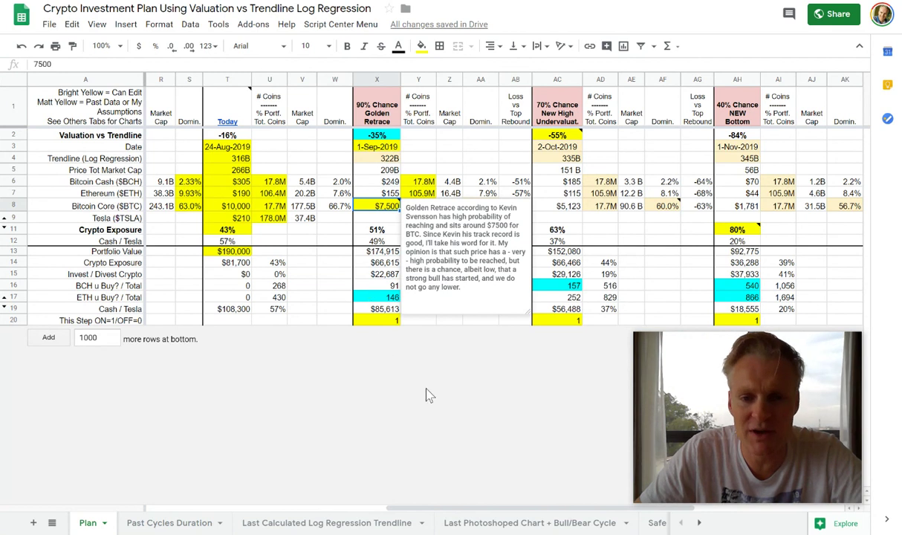
click(631, 275)
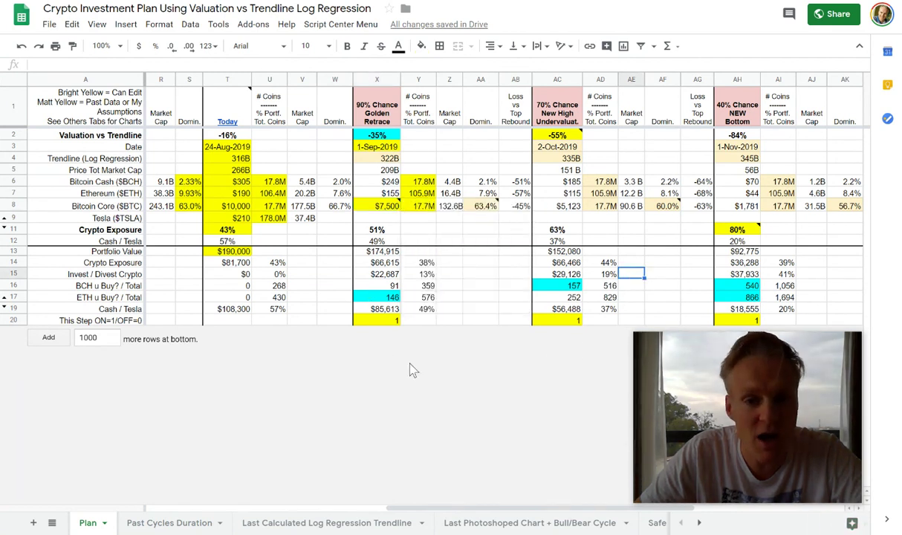
click(361, 204)
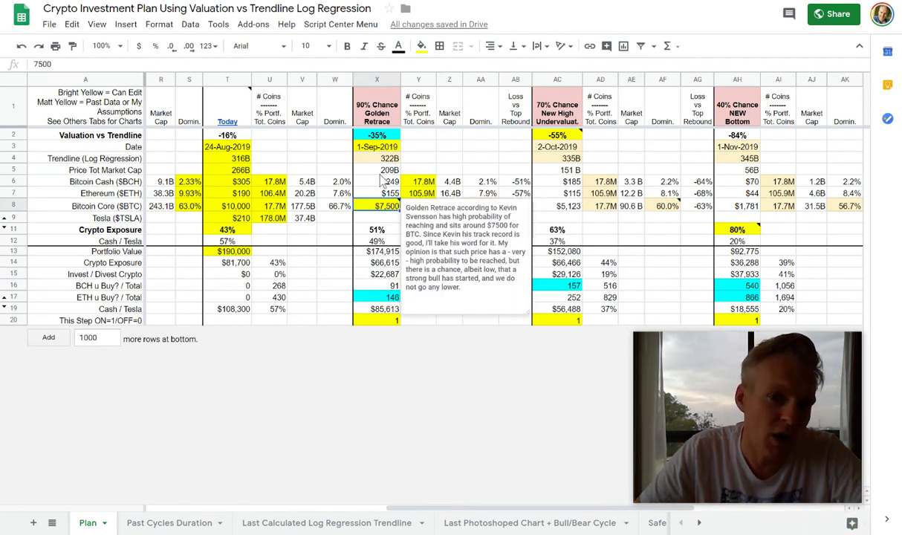
click(375, 159)
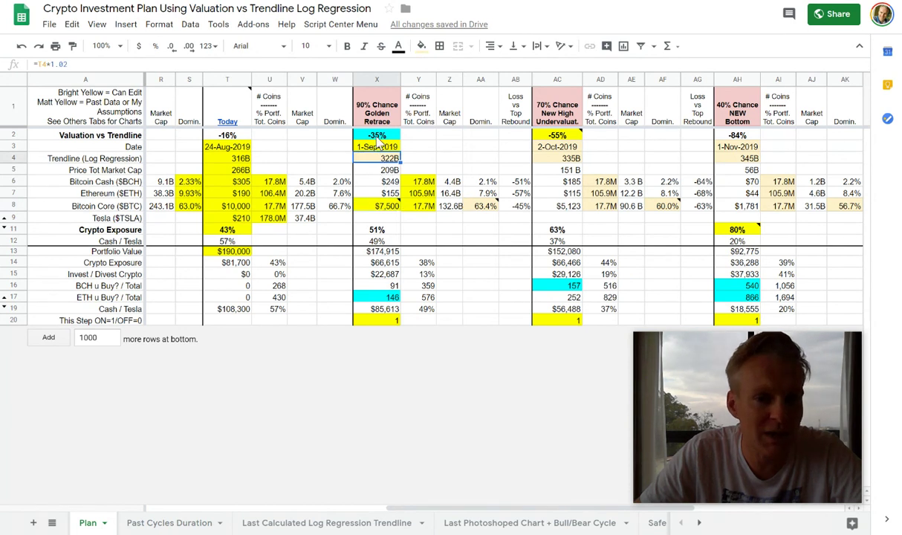
click(377, 136)
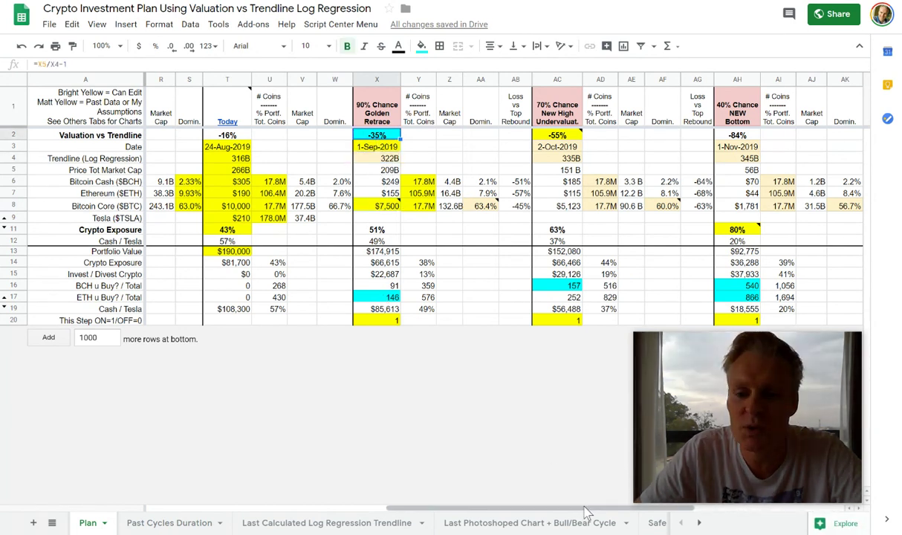
Step: Review the past Safe Margin & Go To Majority valuation and crypto exposure, plus the Low & Should Be Invested valuation
drag(581, 510, 334, 512)
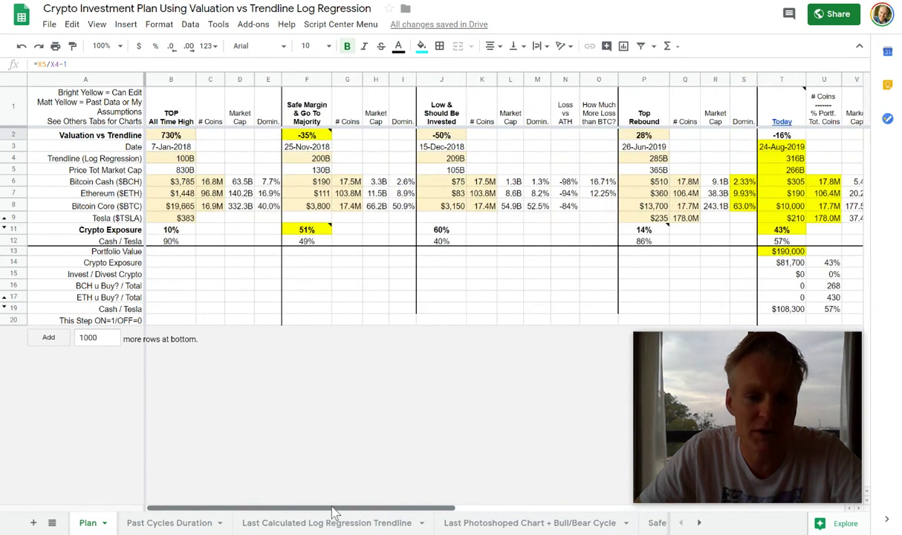
click(286, 136)
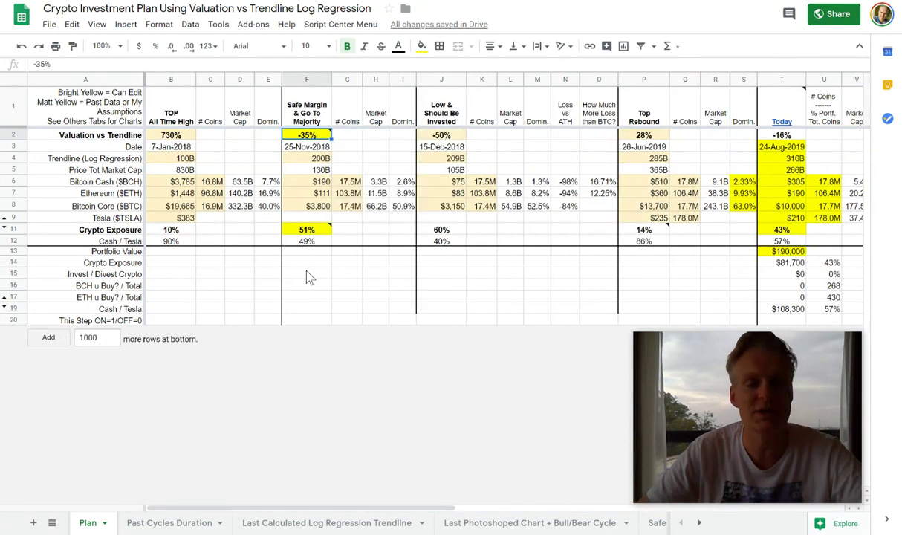
click(304, 231)
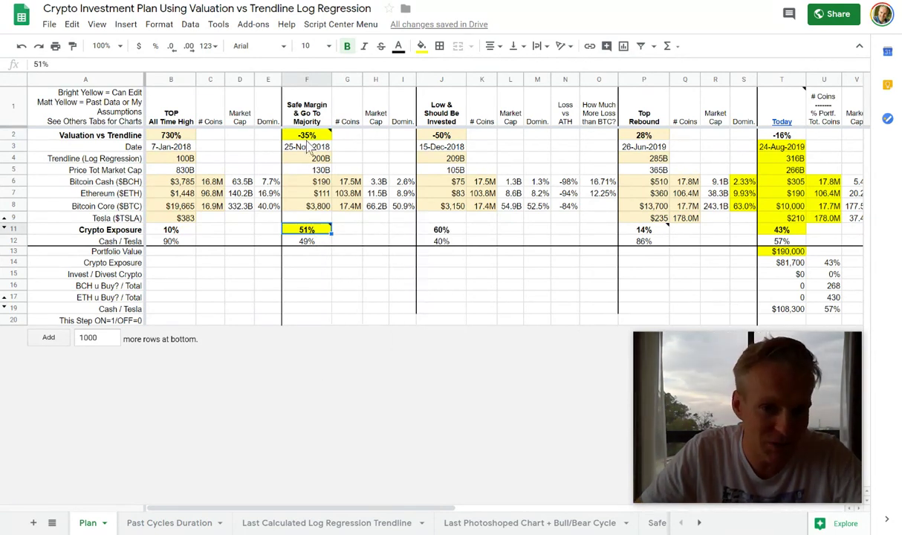
click(561, 252)
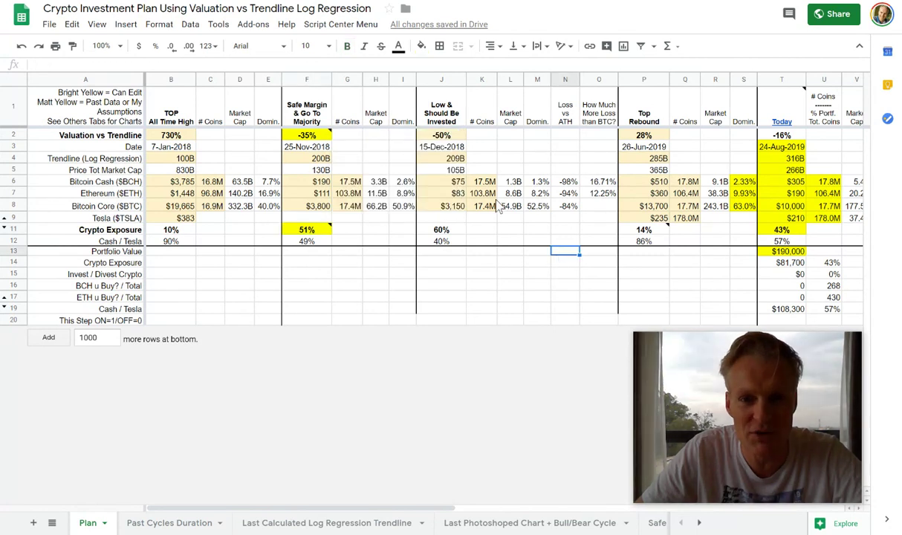
click(432, 136)
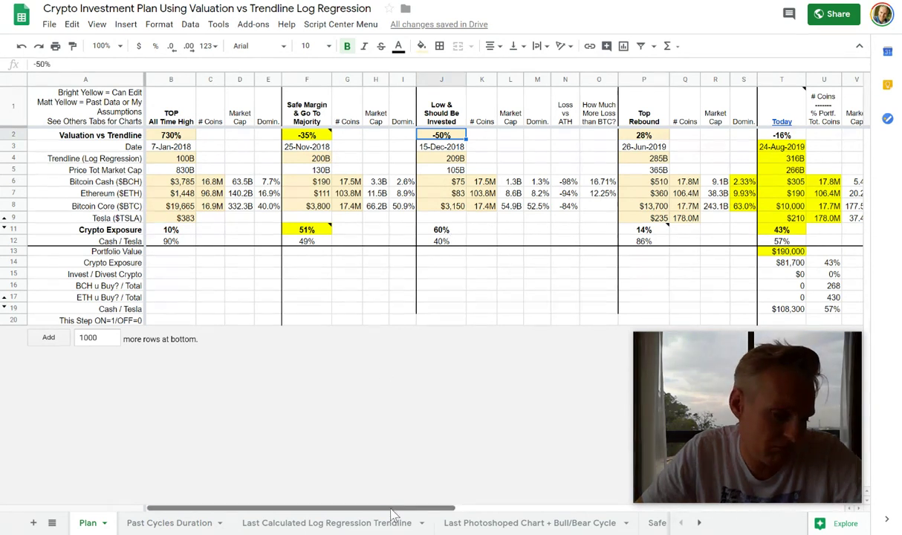
Step: Inspect the Golden Retrace scenario's Bitcoin Core price, crypto exposure formula and valuation vs trendline
drag(394, 513, 569, 513)
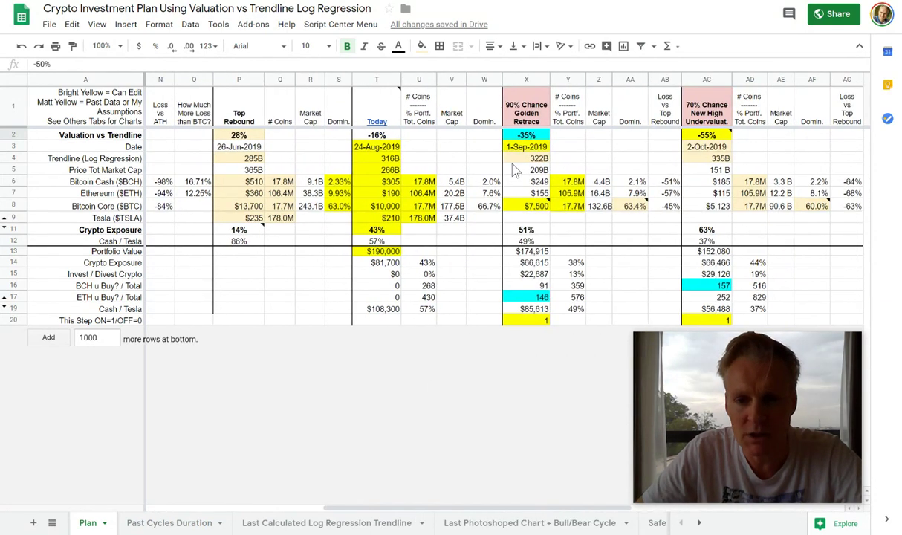
click(514, 113)
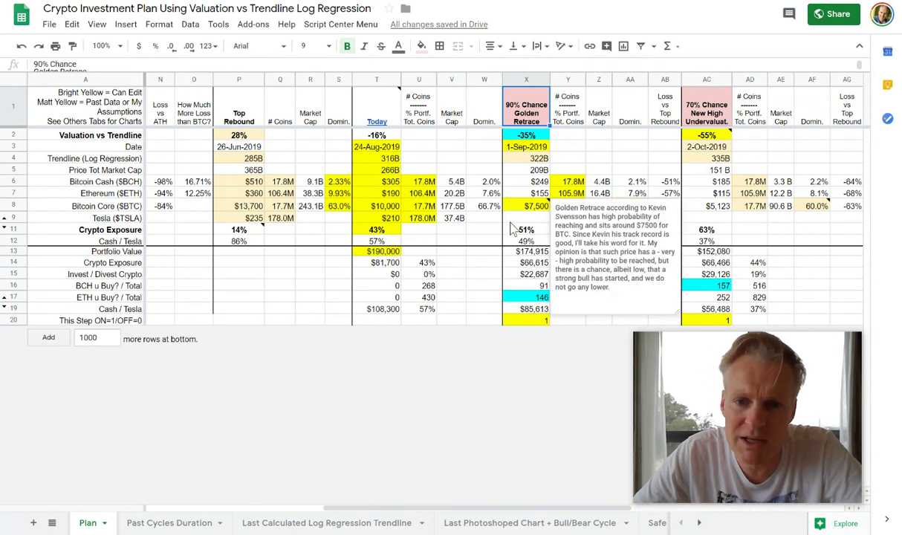
click(532, 206)
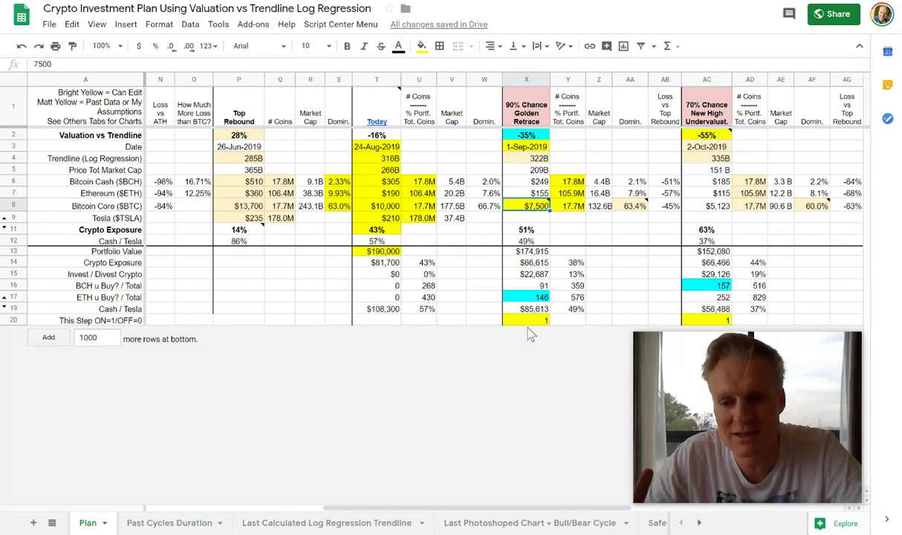
click(527, 231)
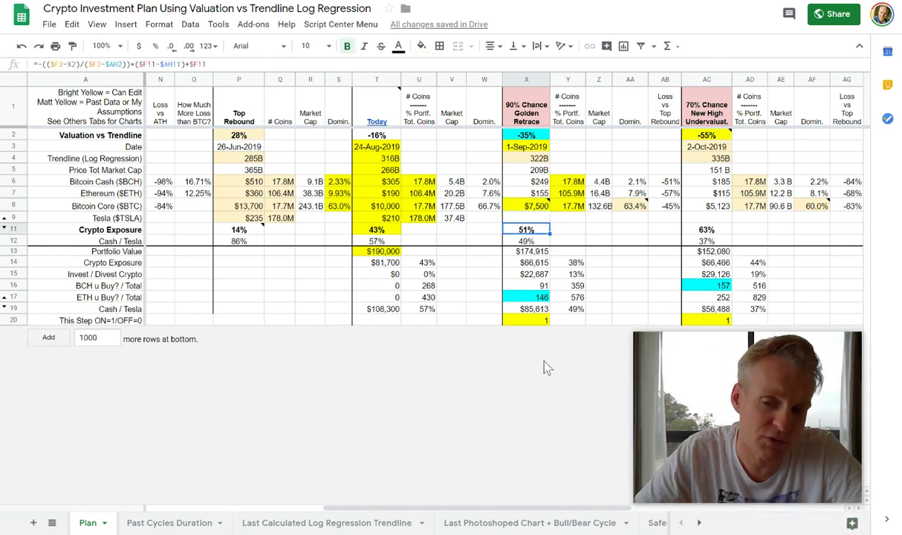
click(521, 135)
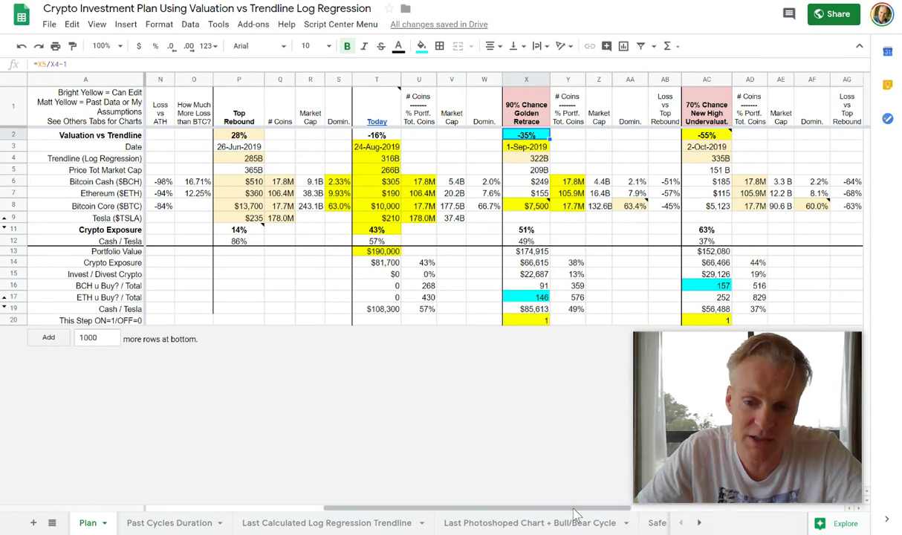
Step: Read the note on the Safe Margin & Go To Majority valuation and check the TOP All Time High valuation
drag(550, 509, 346, 508)
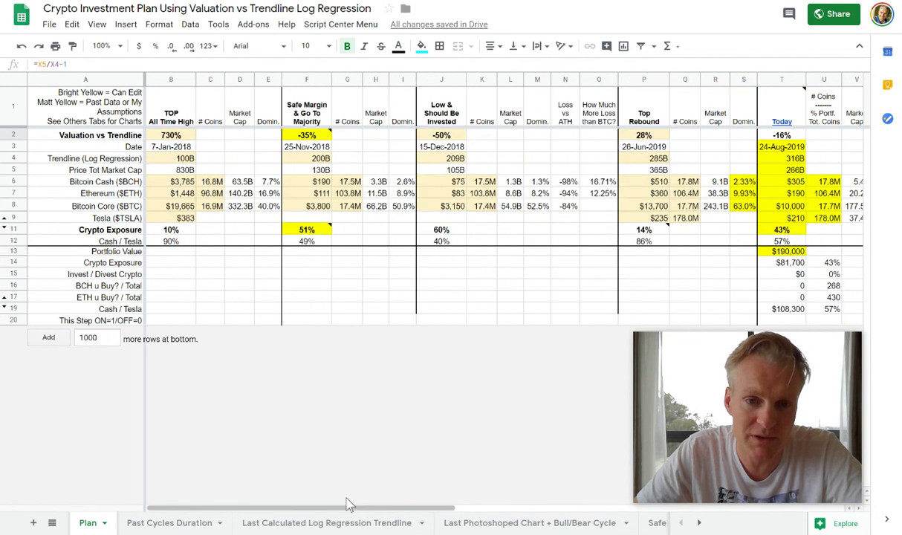
click(297, 111)
click(303, 137)
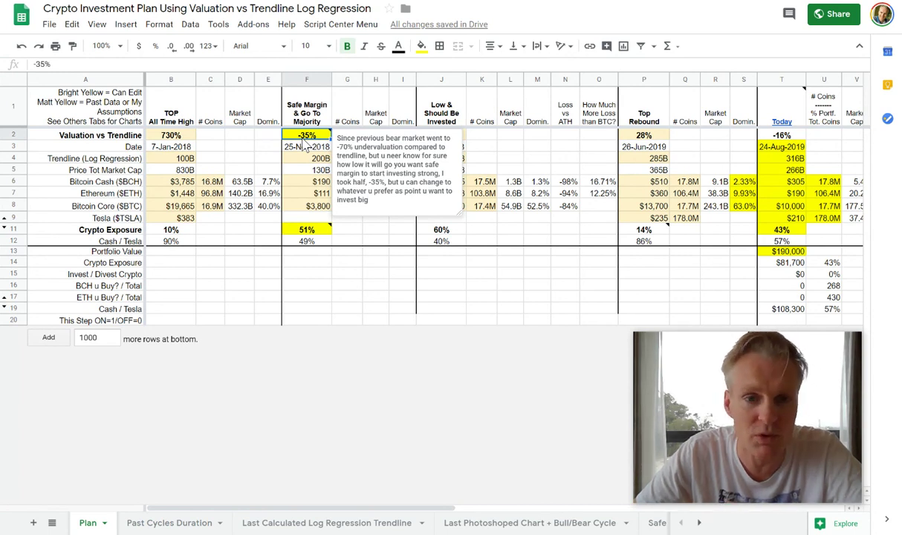
click(556, 239)
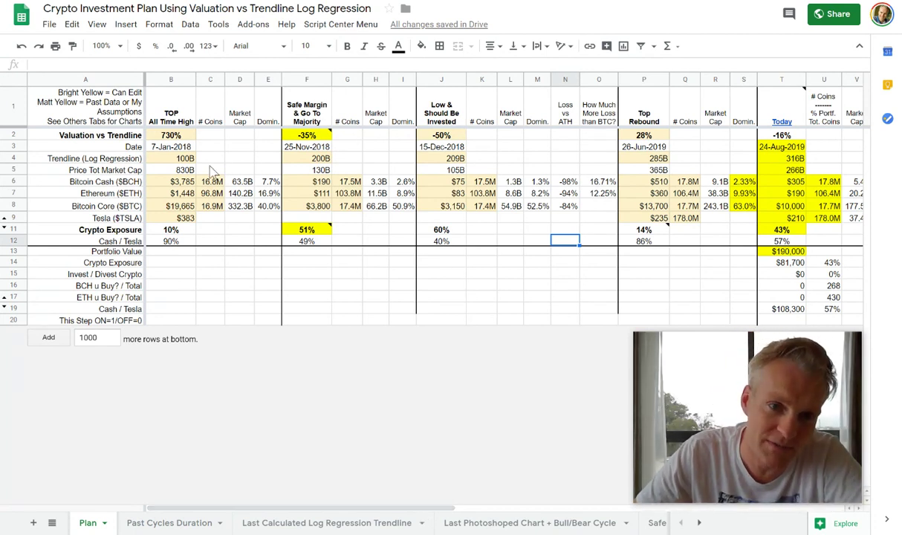
click(179, 139)
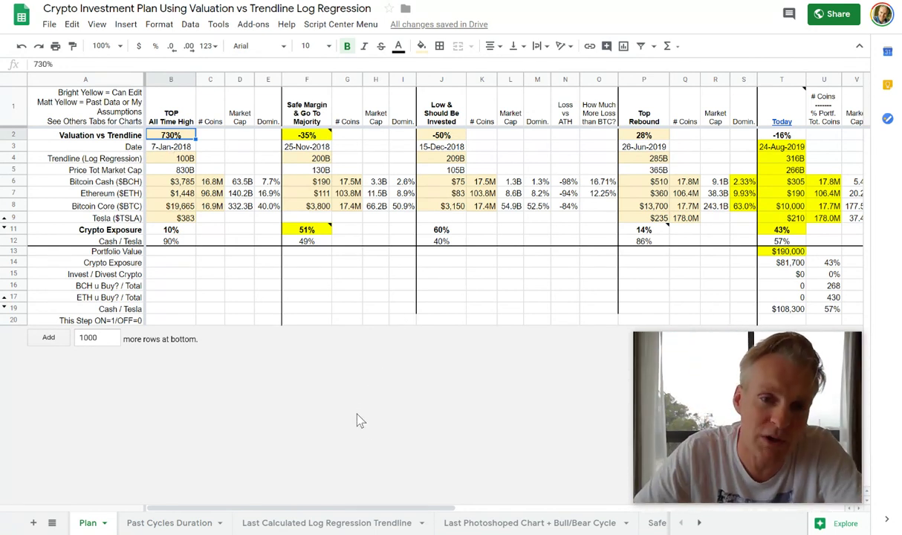
Step: Read the valuation note for the future Safe Margin & Go To Minority Exposure stage and inspect its heading
drag(420, 508, 806, 518)
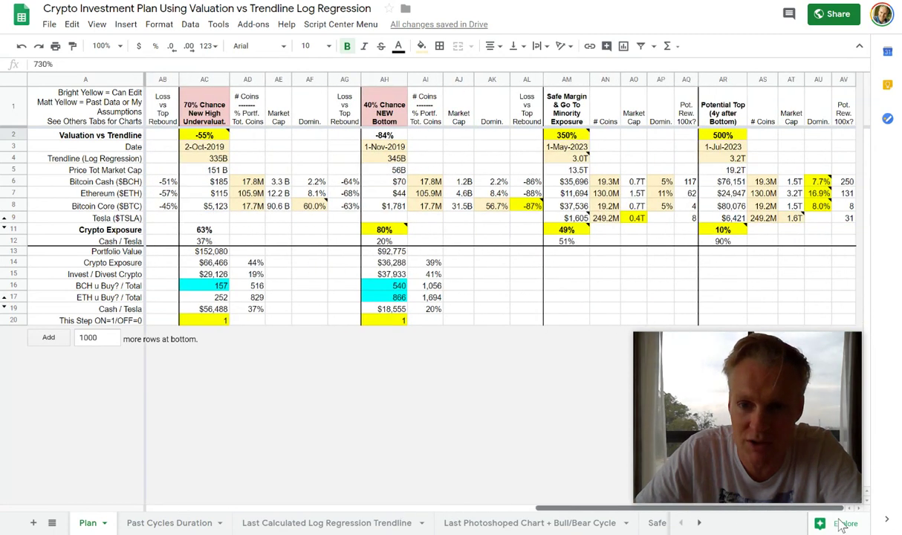
click(556, 139)
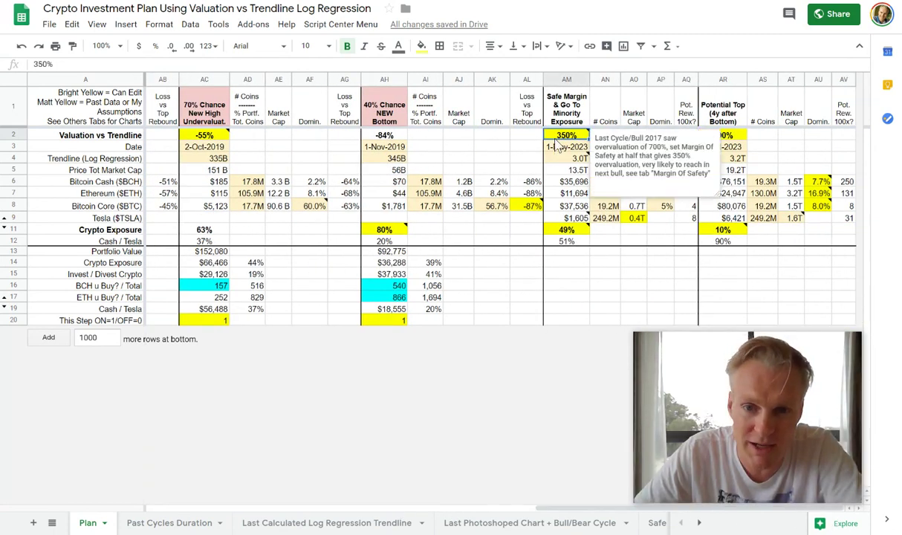
click(571, 96)
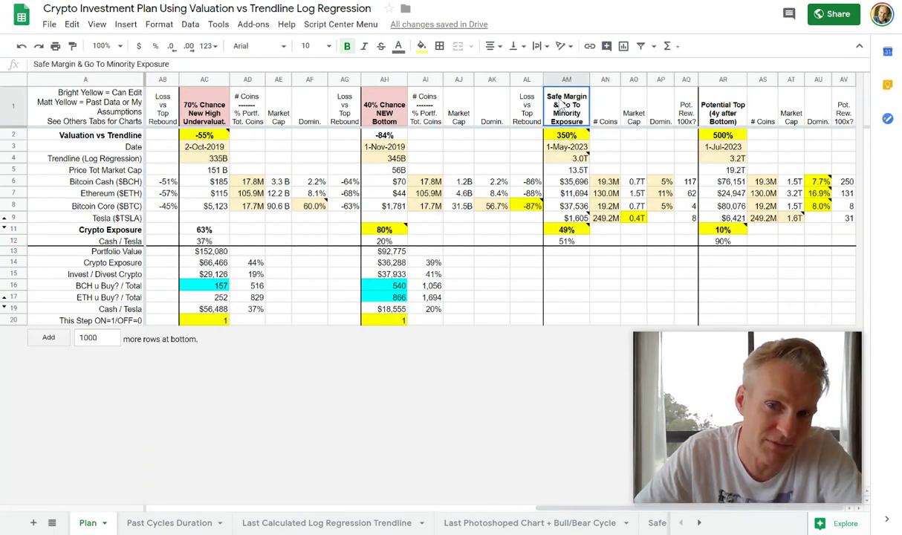
Step: Compare the valuation of the future Safe Margin & Go To Minority Exposure stage with the past Safe Margin & Go To Majority stage
key(Down)
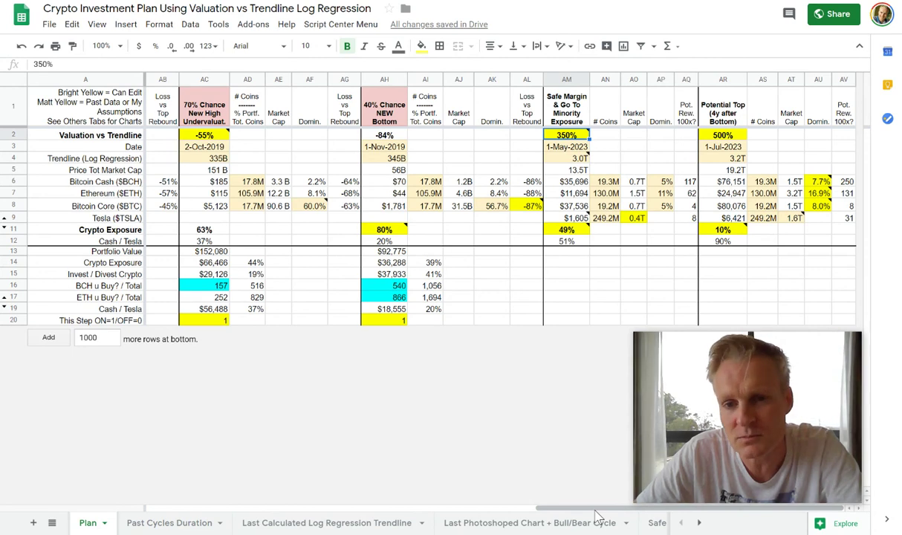
drag(595, 511, 186, 483)
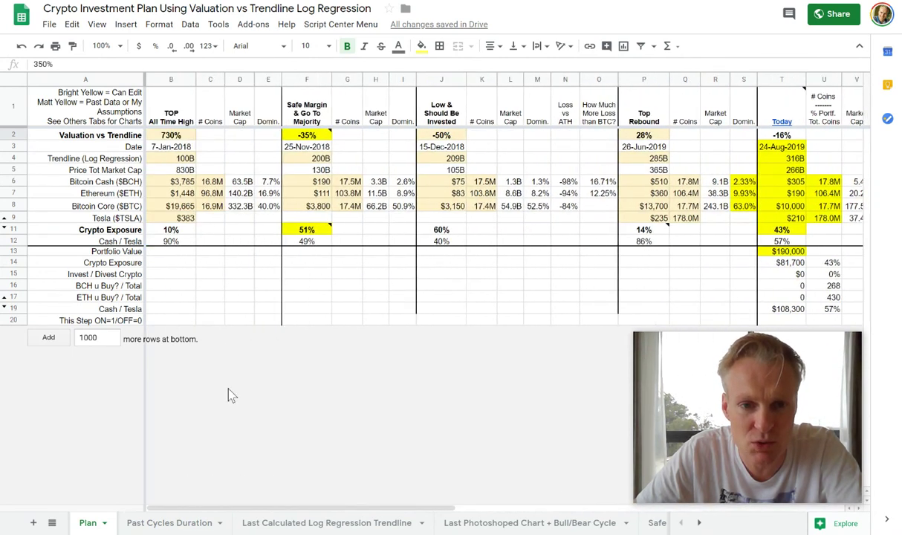
click(306, 136)
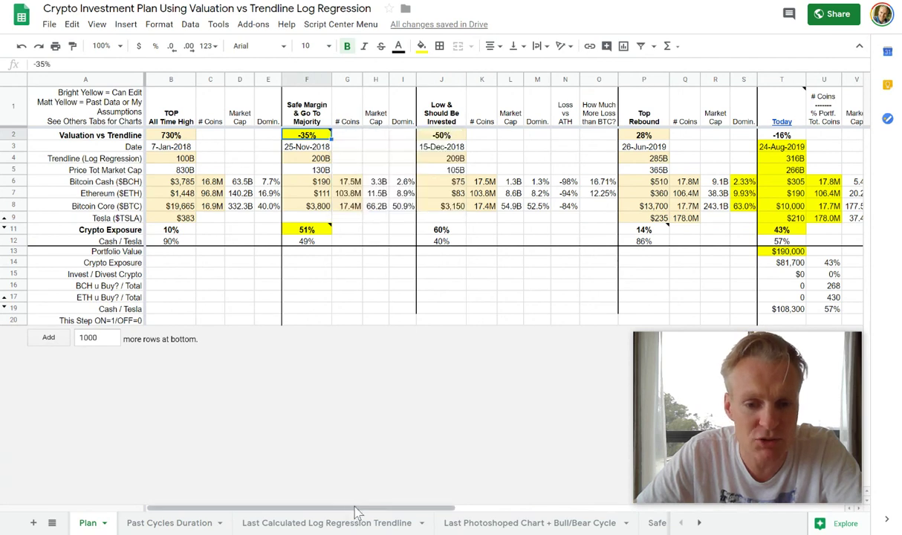
drag(355, 511, 581, 514)
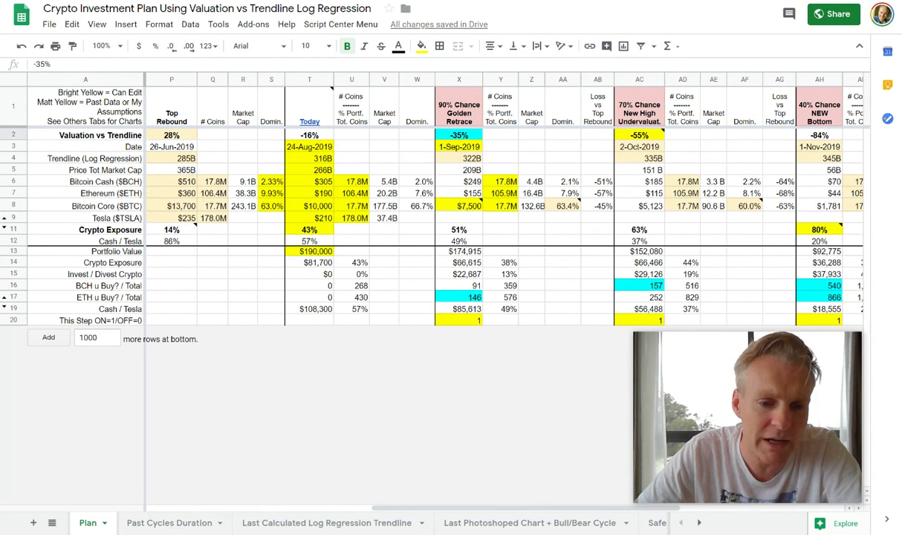
Step: Switch to File Explorer, view the chart Awe&Wonder_TotalMC_Log_Regression_21MAY2019_BOOM_BUST_CYCLE.jpg, and return to the spreadsheet
key(alt+Tab)
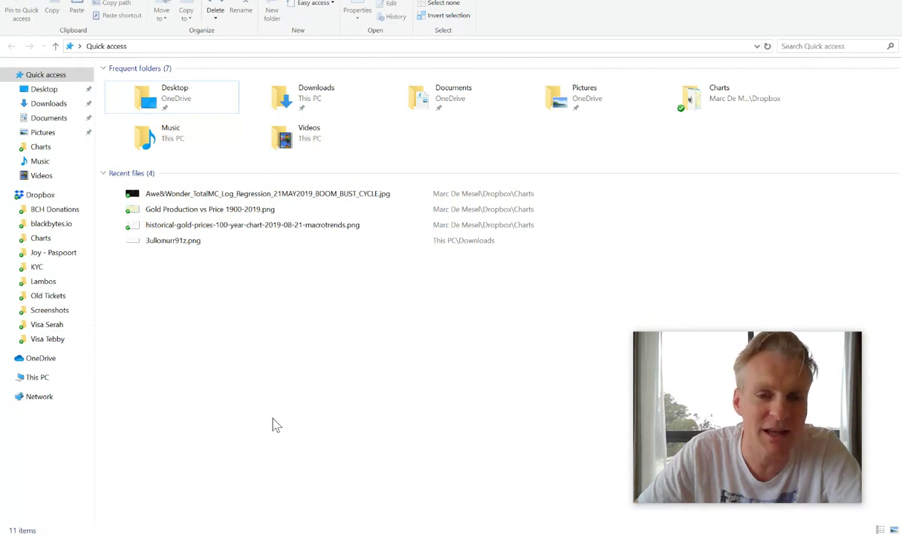
double_click(266, 196)
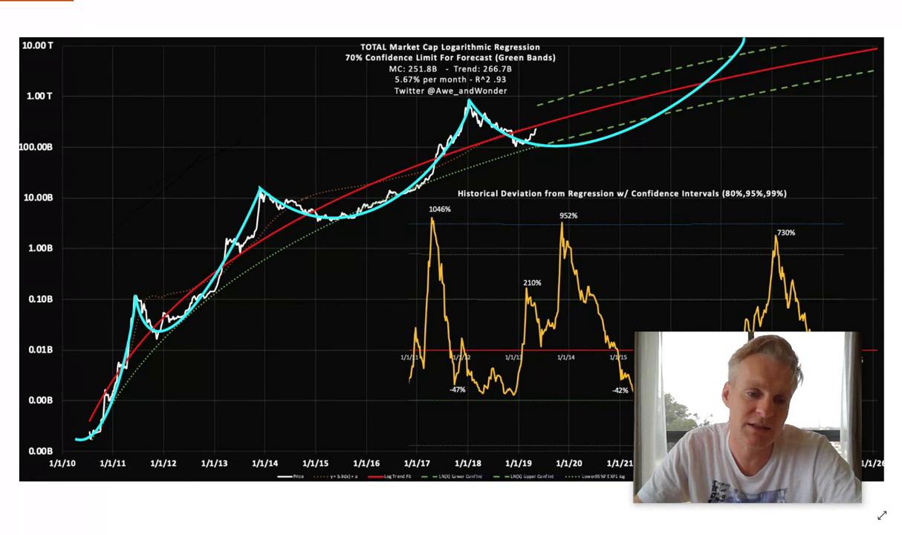
click(75, 513)
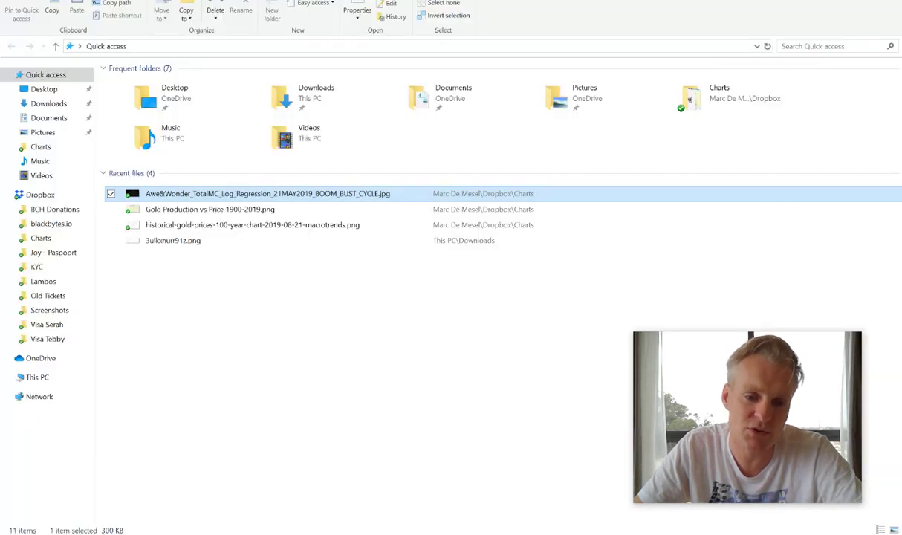
key(Return)
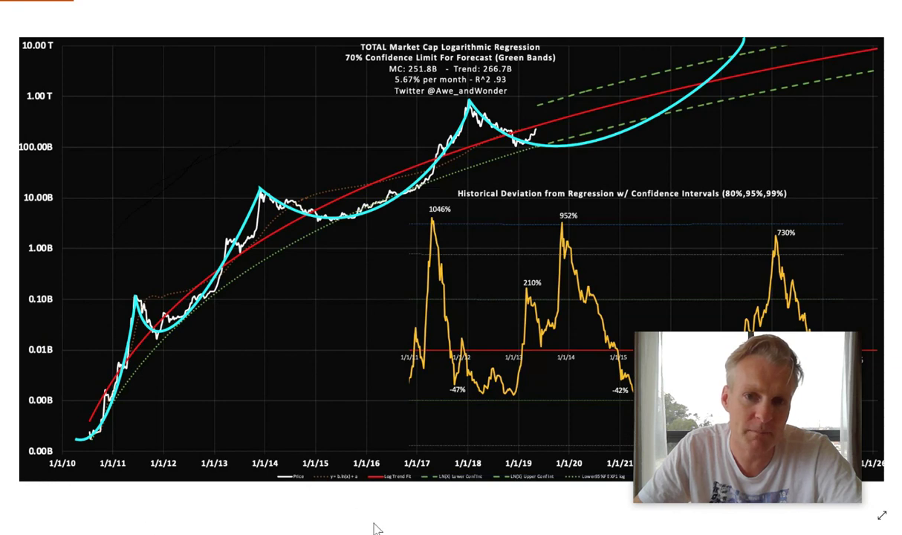
key(alt+Tab)
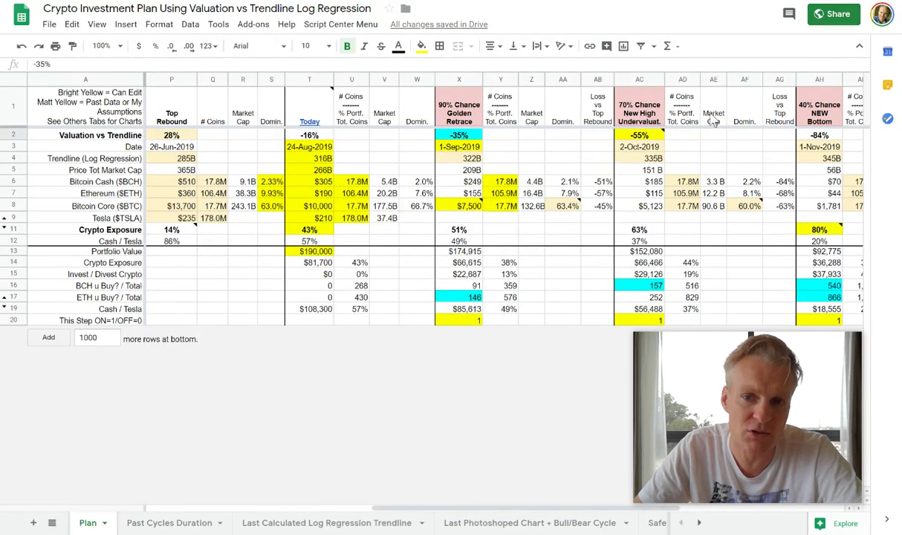
Step: Inspect the Golden Retrace scenario's ETH purchase formula, the ETH purchase row label and the scenario's Bitcoin Cash price formula
click(461, 299)
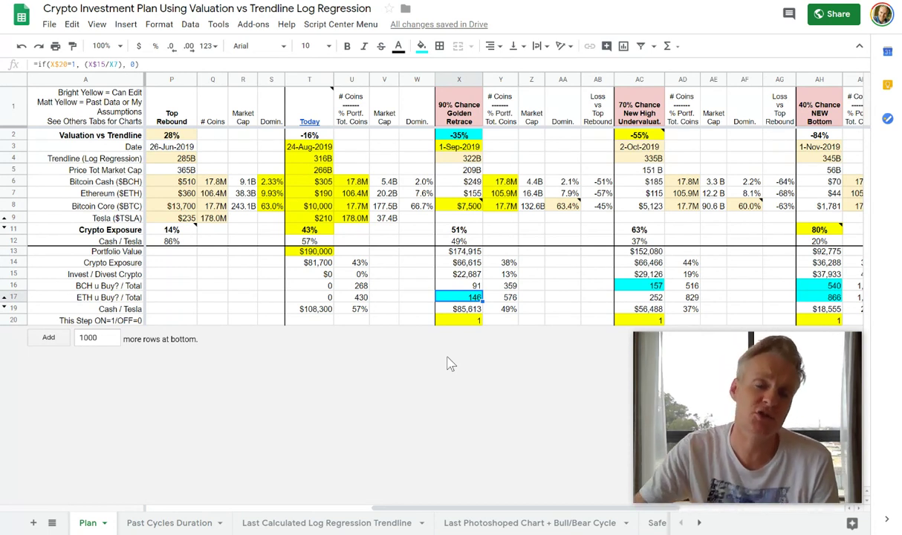
click(66, 299)
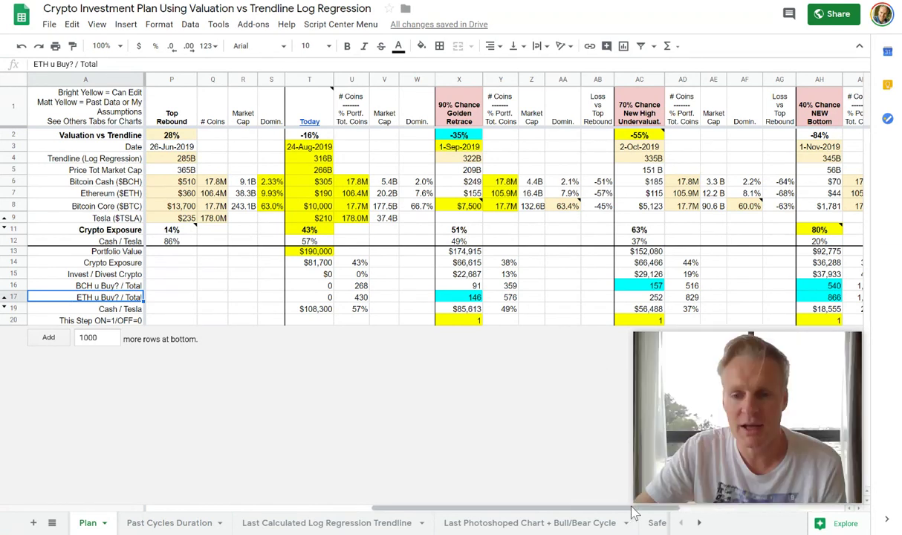
click(469, 300)
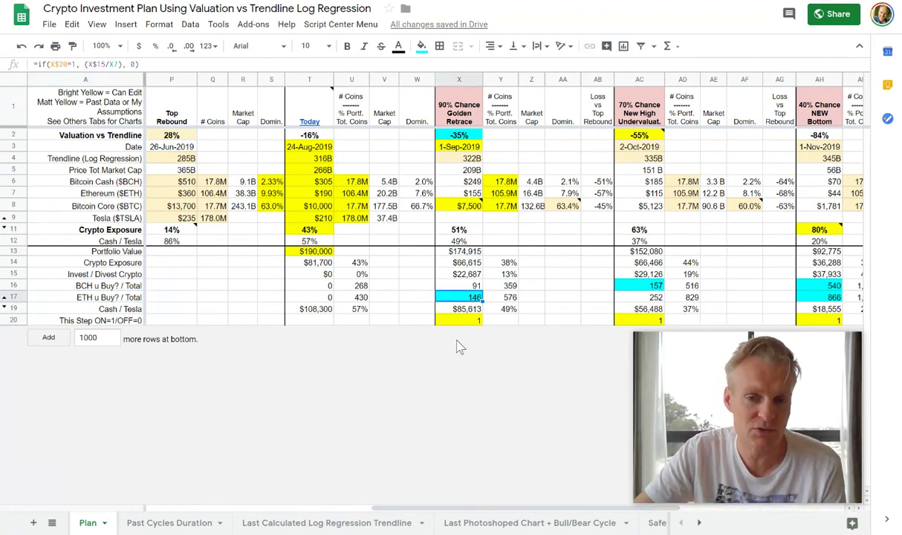
click(476, 183)
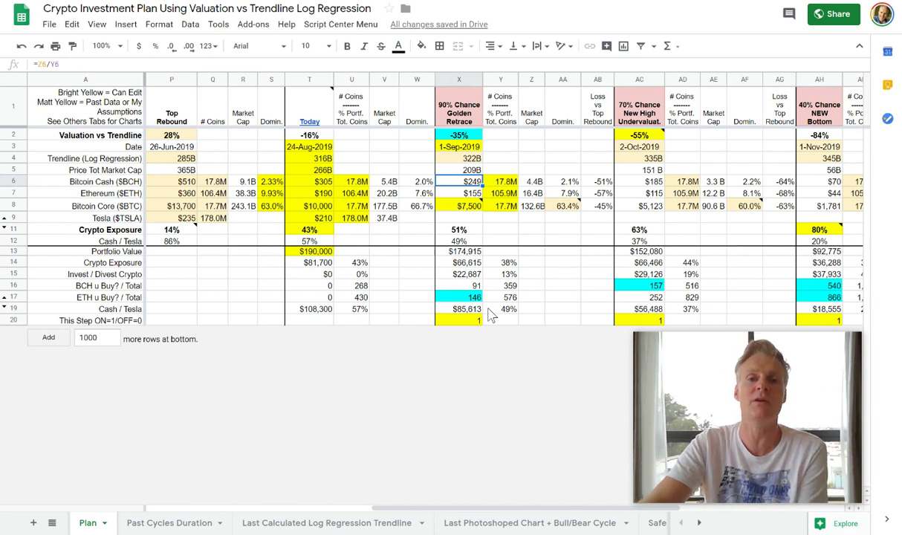
Step: Check today's crypto exposure and the BCH and ETH purchase amounts in the Golden Retrace scenario
click(298, 231)
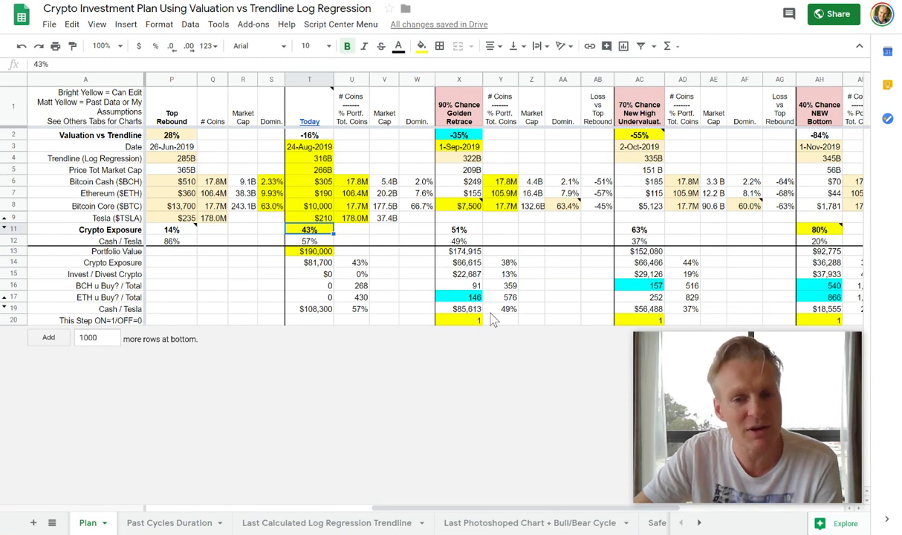
click(473, 289)
click(475, 297)
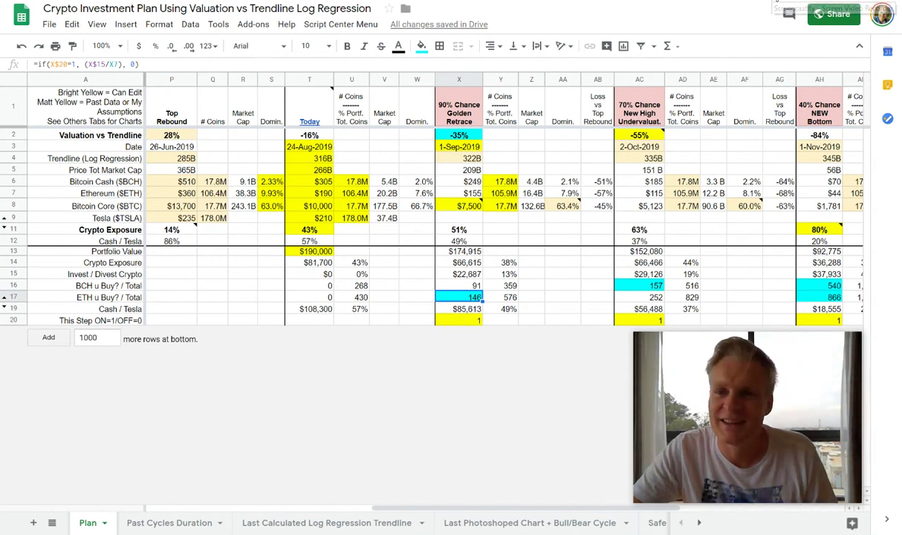
click(776, 2)
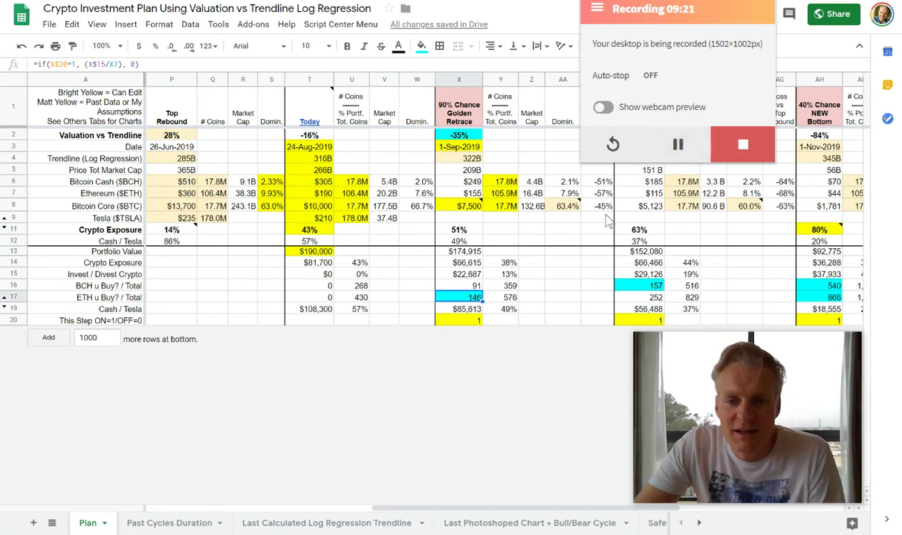
Step: Read the note on the valuation vs trendline of the 70% Chance New High Undervaluation scenario
click(548, 299)
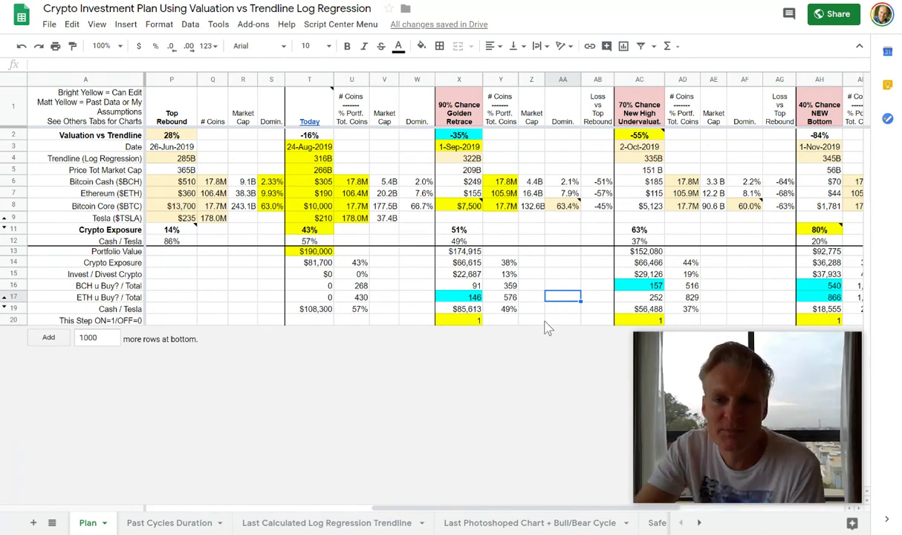
click(638, 135)
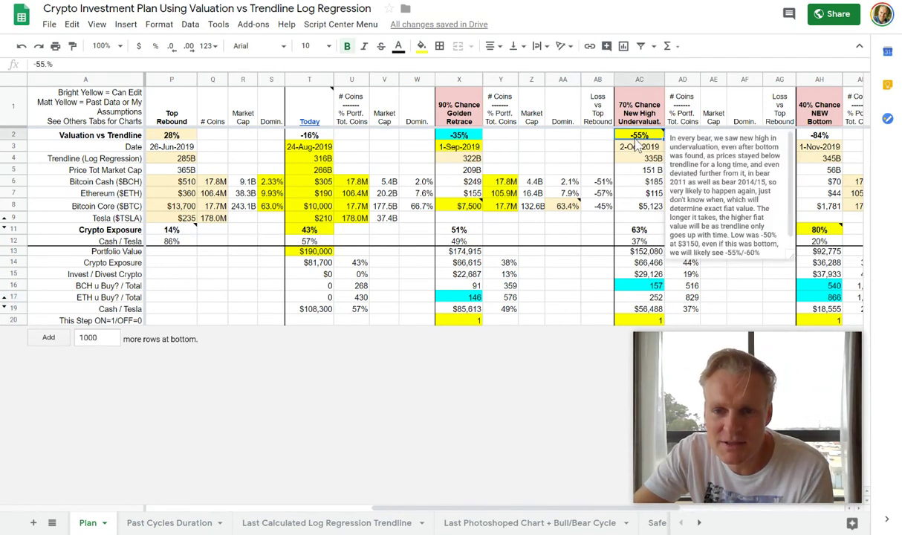
scroll(570, 520, right, 5)
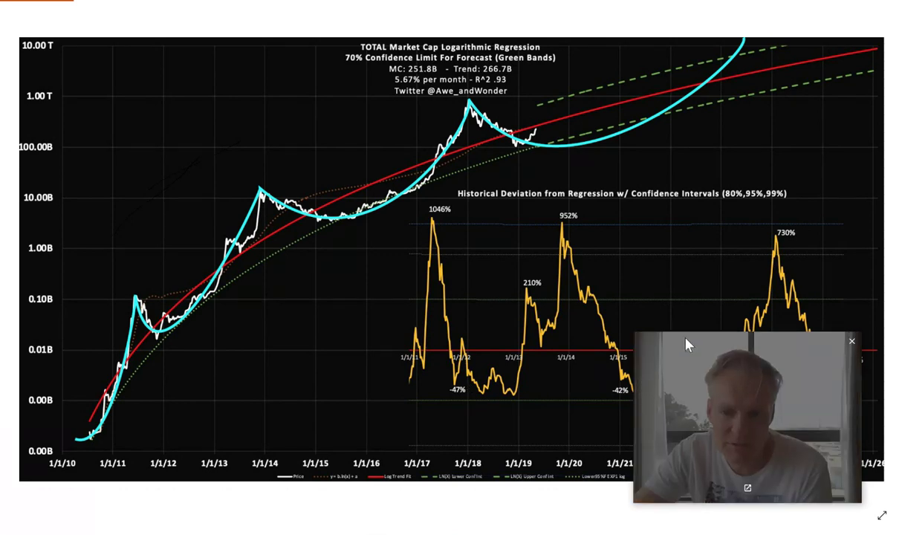
Step: Examine the past peaks and lows in the log regression chart's historical deviation plot, and return to the spreadsheet
drag(687, 346, 696, 53)
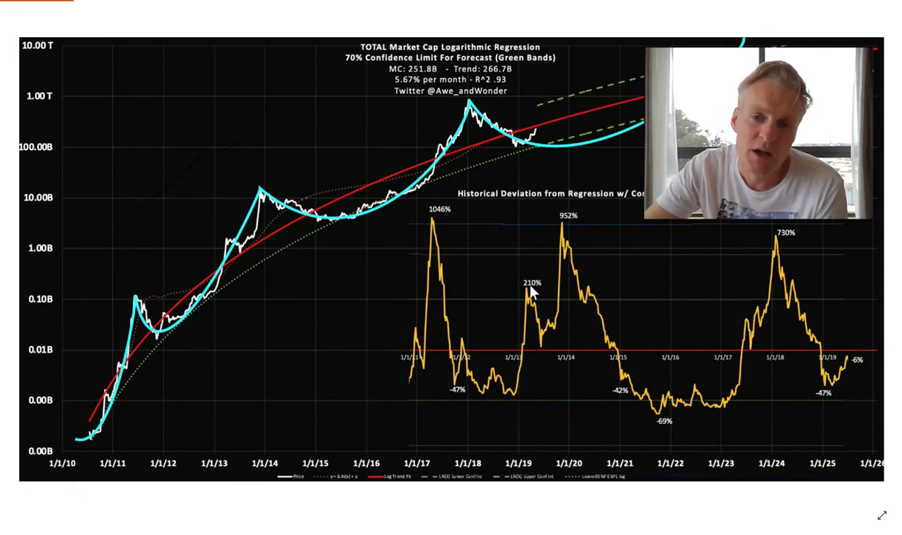
mouse_move(725, 83)
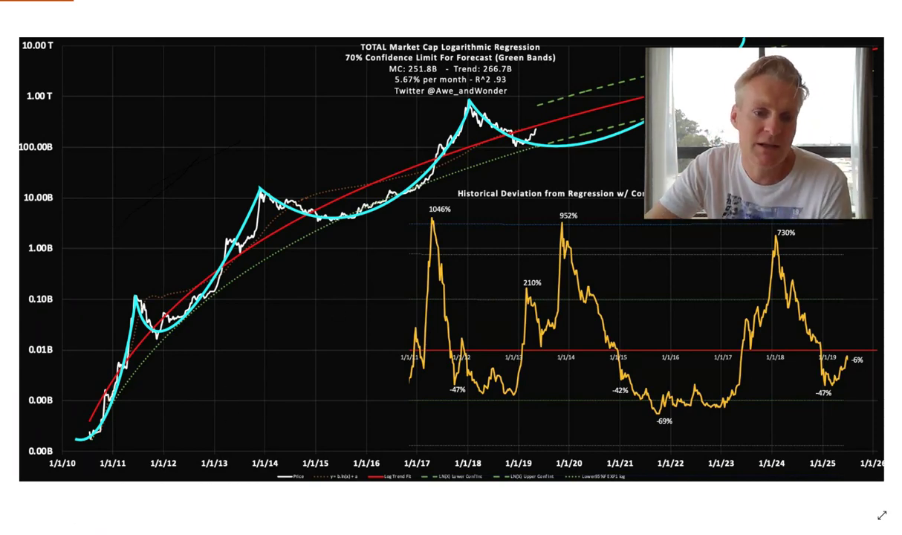
mouse_move(186, 534)
click(52, 498)
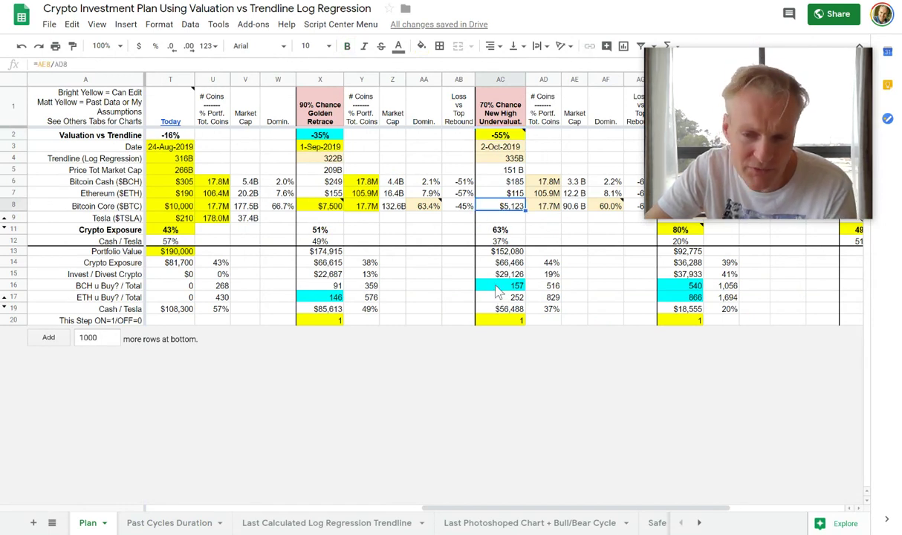
Step: Inspect the New High Undervaluation scenario's Bitcoin Cash and Ethereum prices and its BCH purchase formula
click(504, 182)
key(Down)
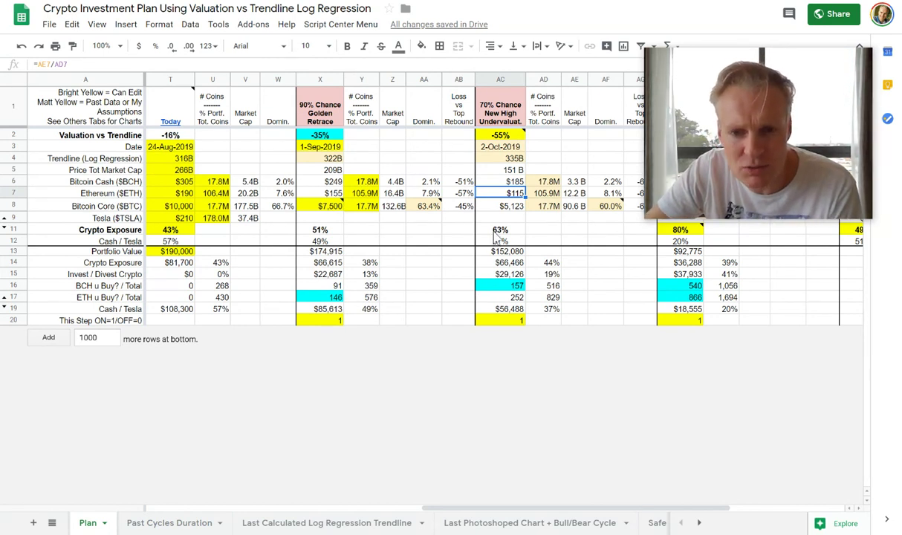
click(520, 290)
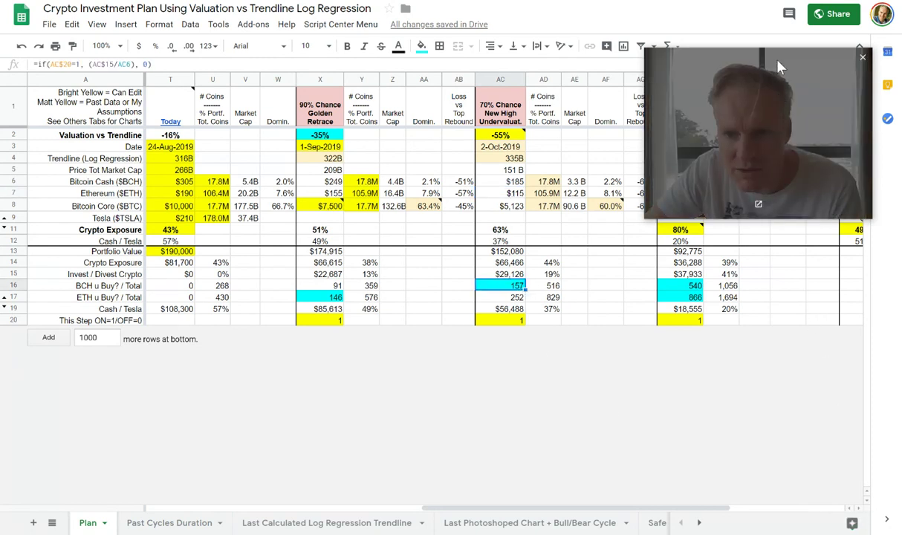
drag(778, 67, 758, 353)
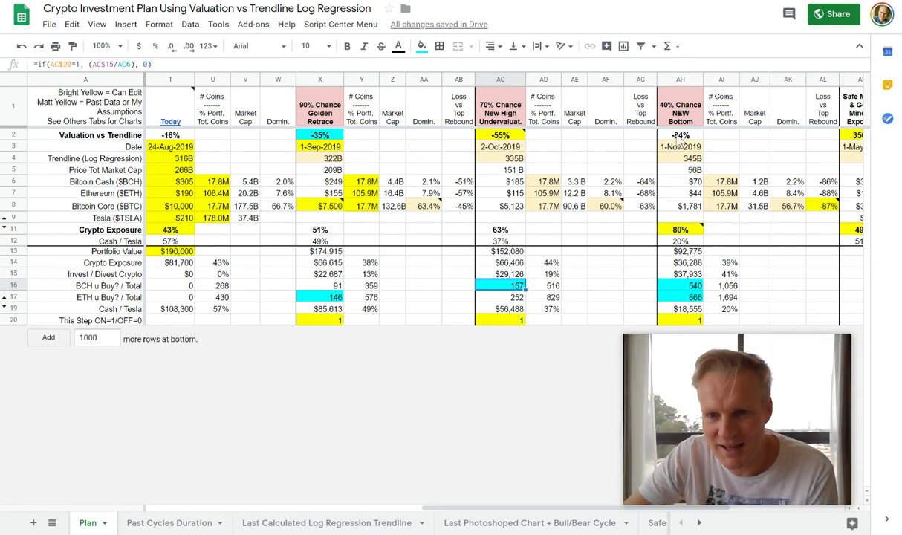
Step: Inspect the 40% Chance NEW Bottom scenario's valuation vs trendline, heading and Bitcoin Core price formula
click(681, 136)
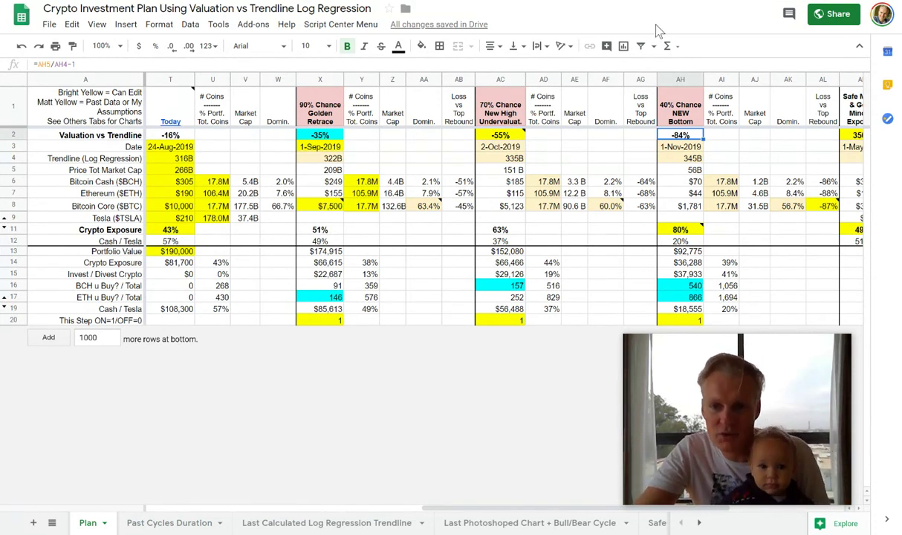
click(681, 110)
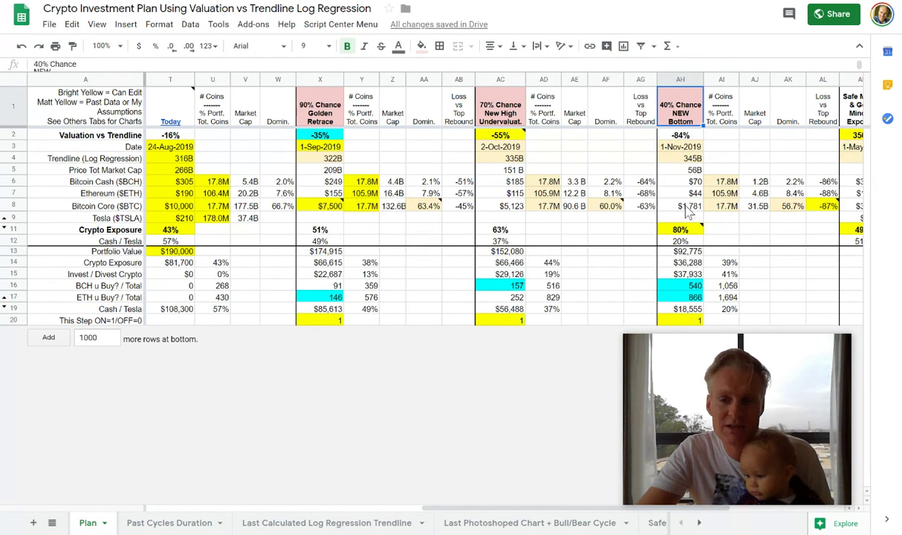
click(689, 208)
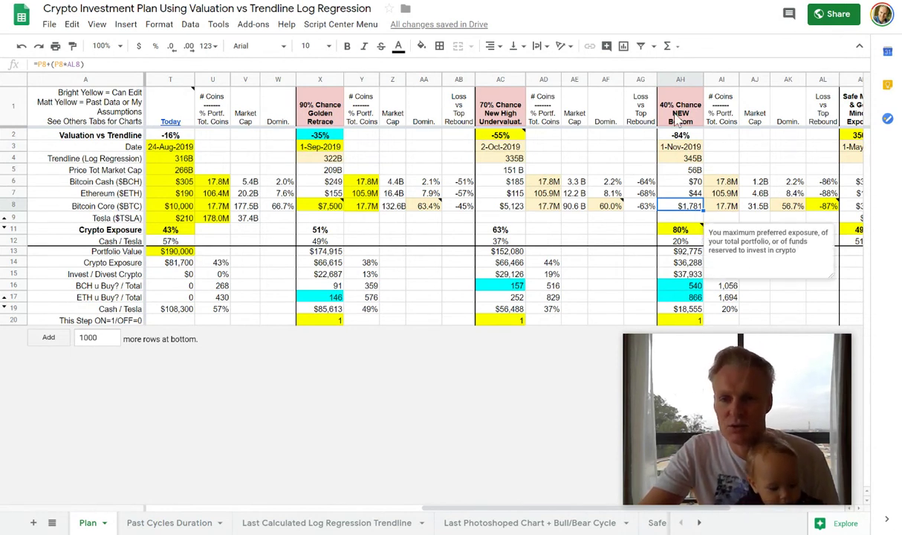
click(678, 118)
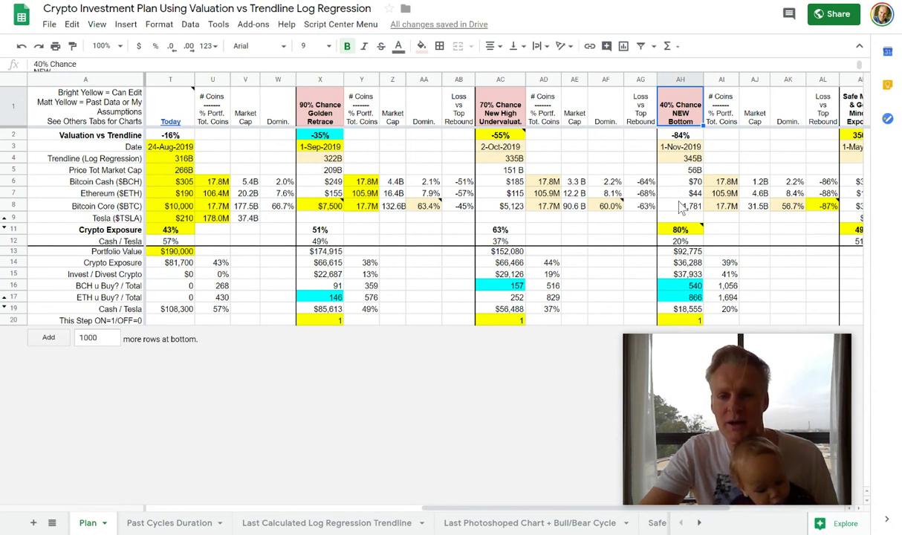
Step: Compare the crypto exposure of the Golden Retrace, New High Undervaluation and NEW Bottom scenarios
click(319, 231)
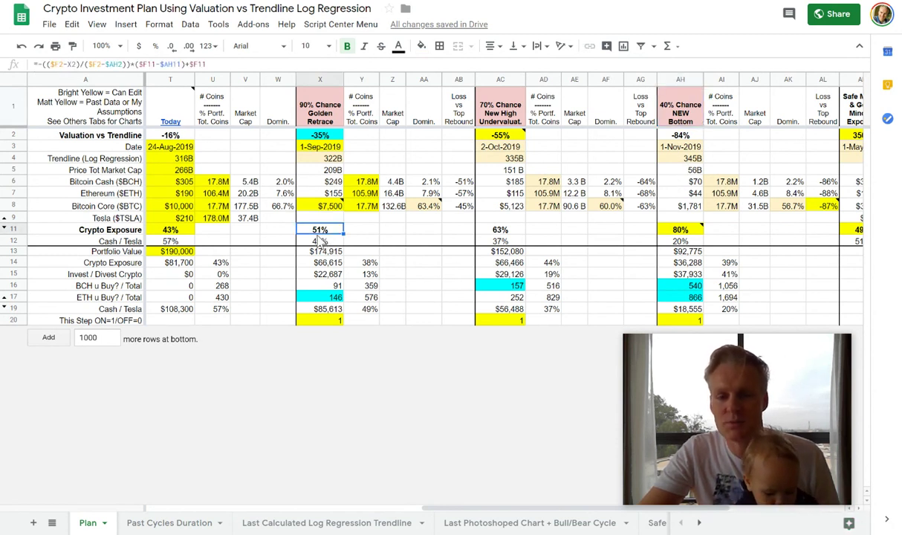
click(500, 229)
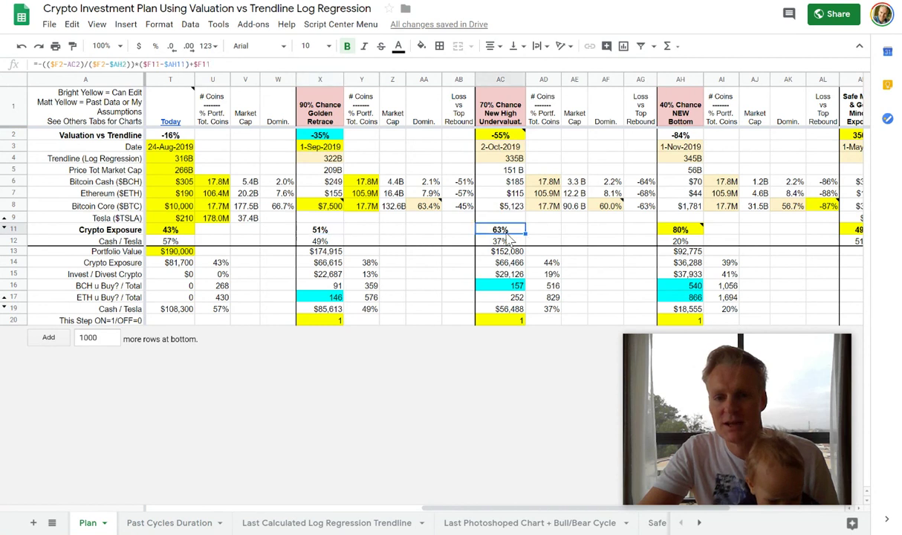
click(680, 230)
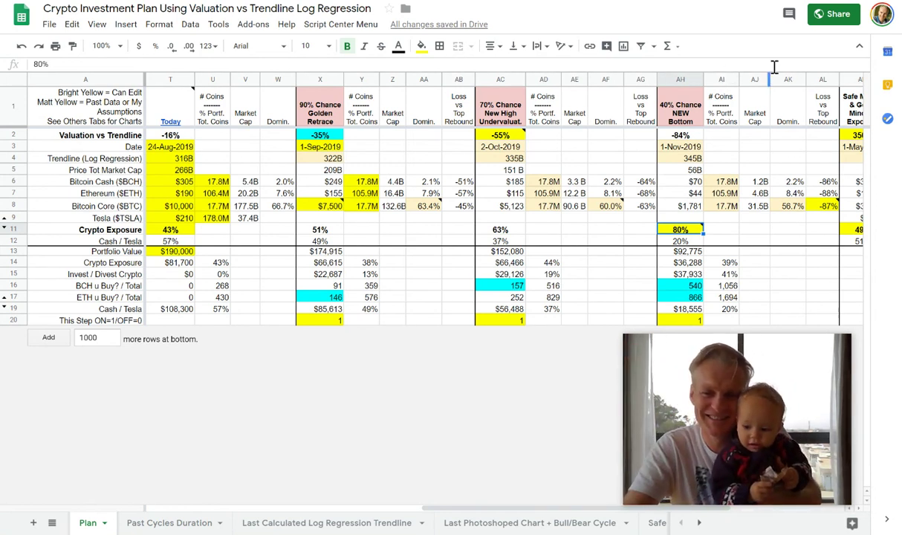
click(763, 2)
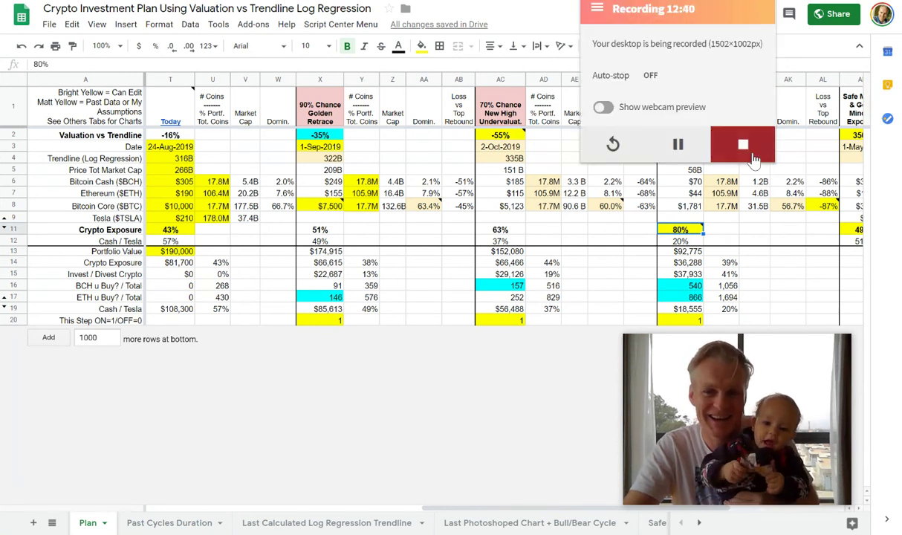